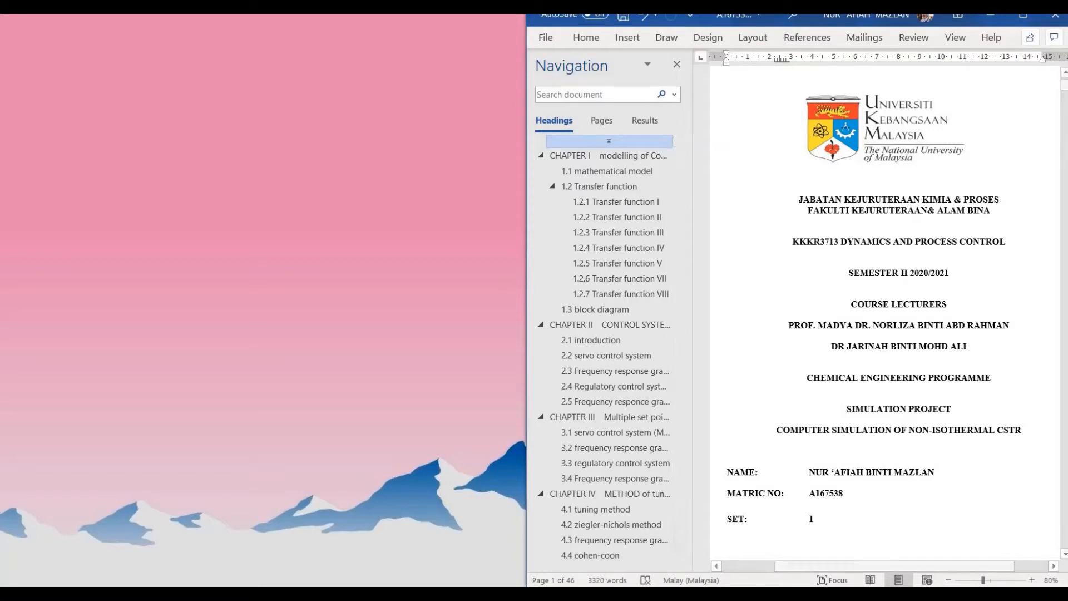
Step: Bring servo model a forward and open its pink CSTR Subsystem to show the first-order transfer-function blocks
mouse_move(524, 593)
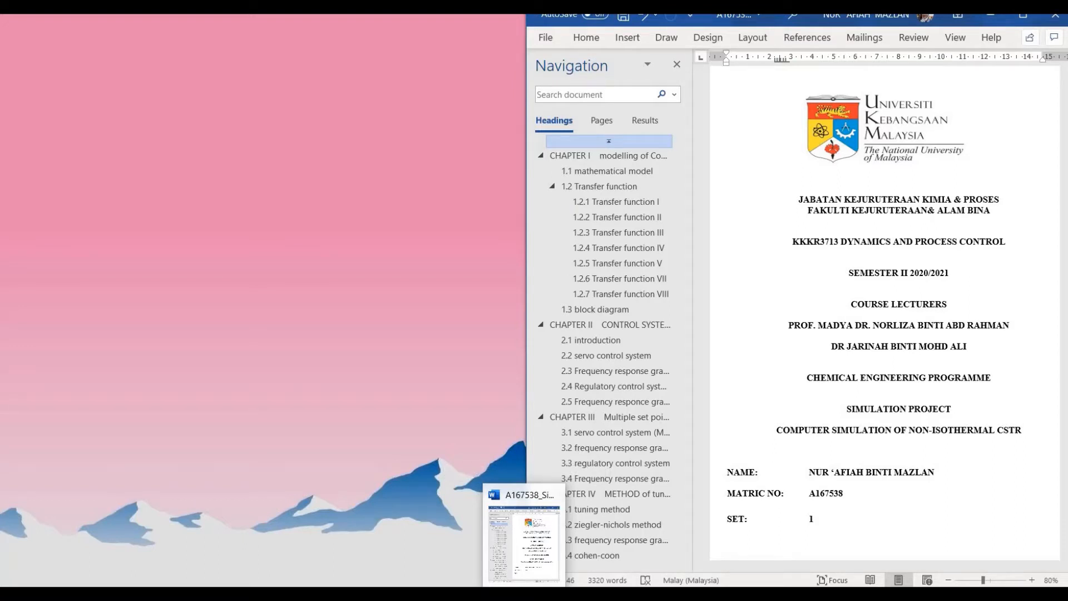
mouse_move(455, 593)
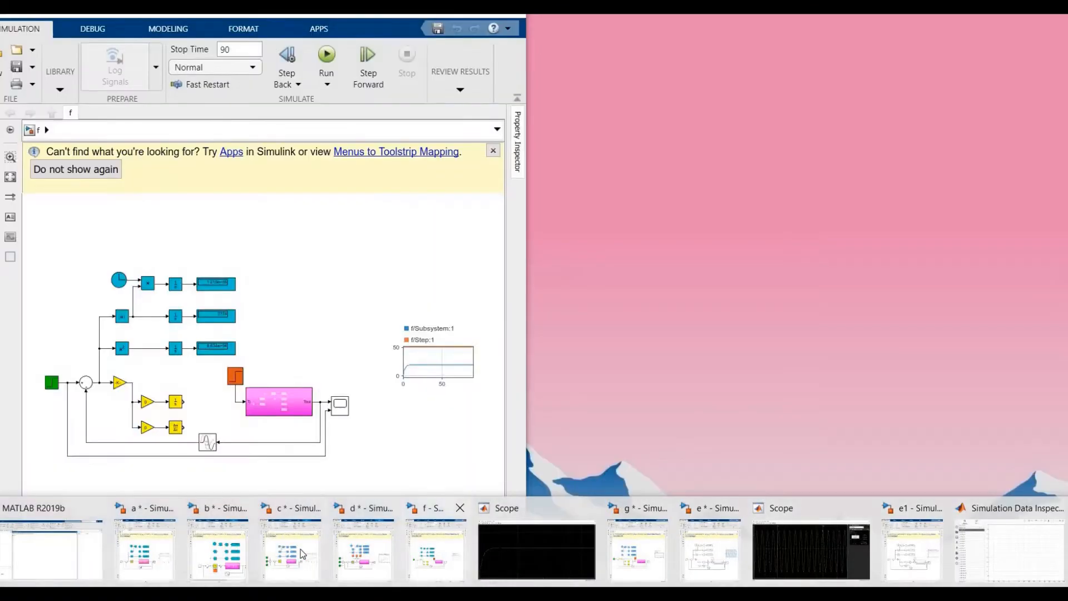
left_click(152, 560)
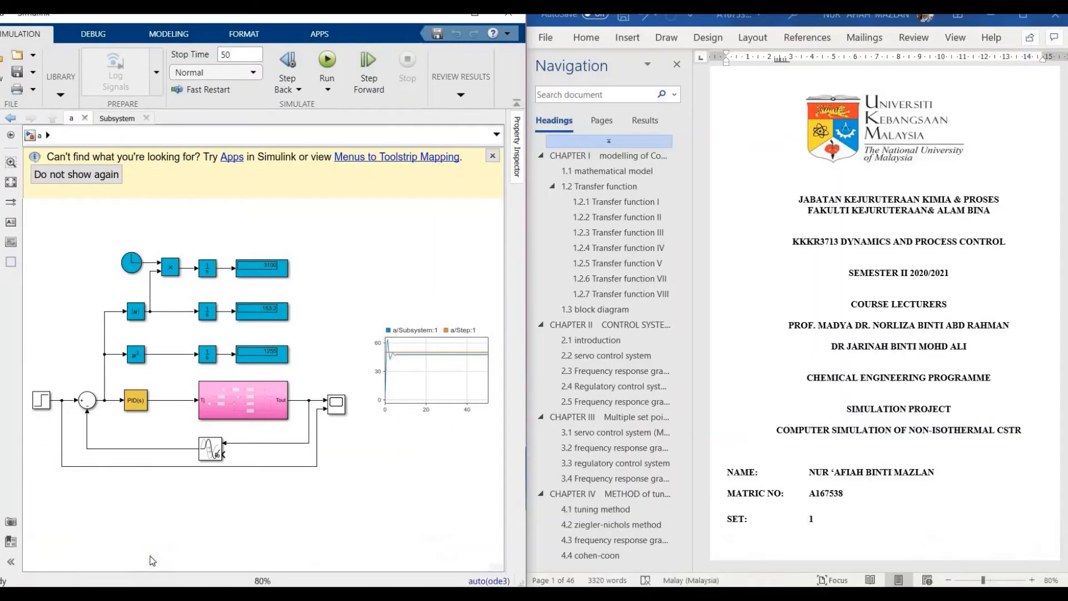
double_click(225, 412)
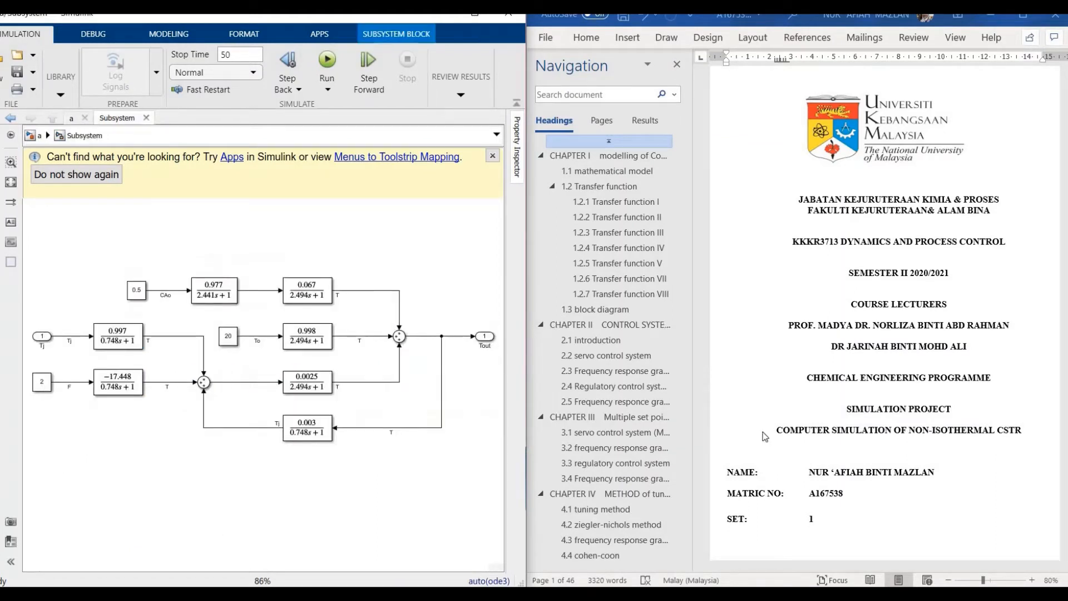
Step: Page through the Transfer function I–VIII derivations to the 1.3 Block Diagram, then return to model a's top level
left_click(617, 204)
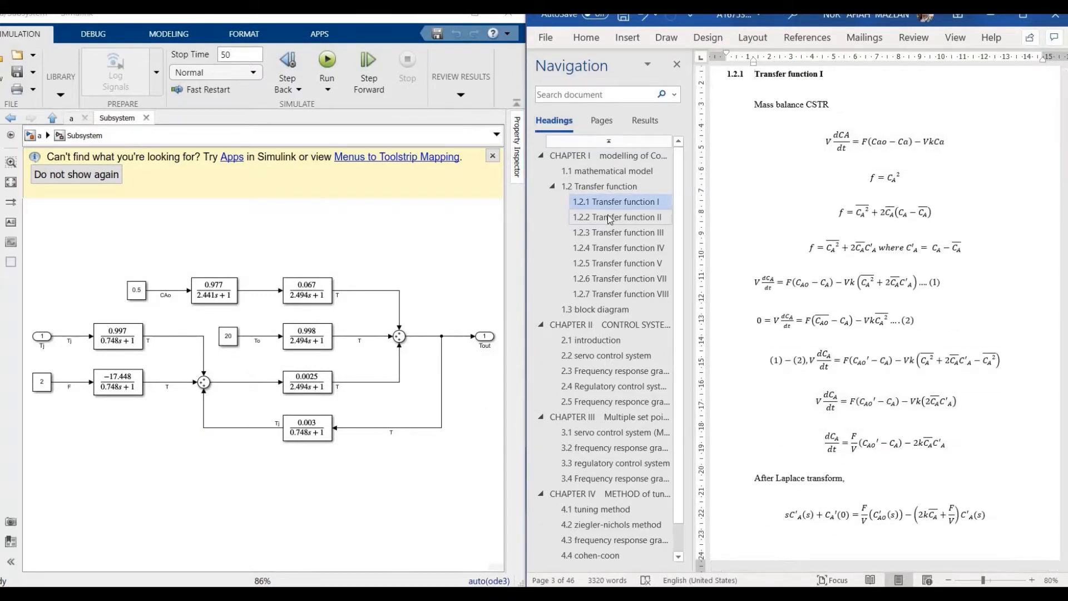
left_click(623, 217)
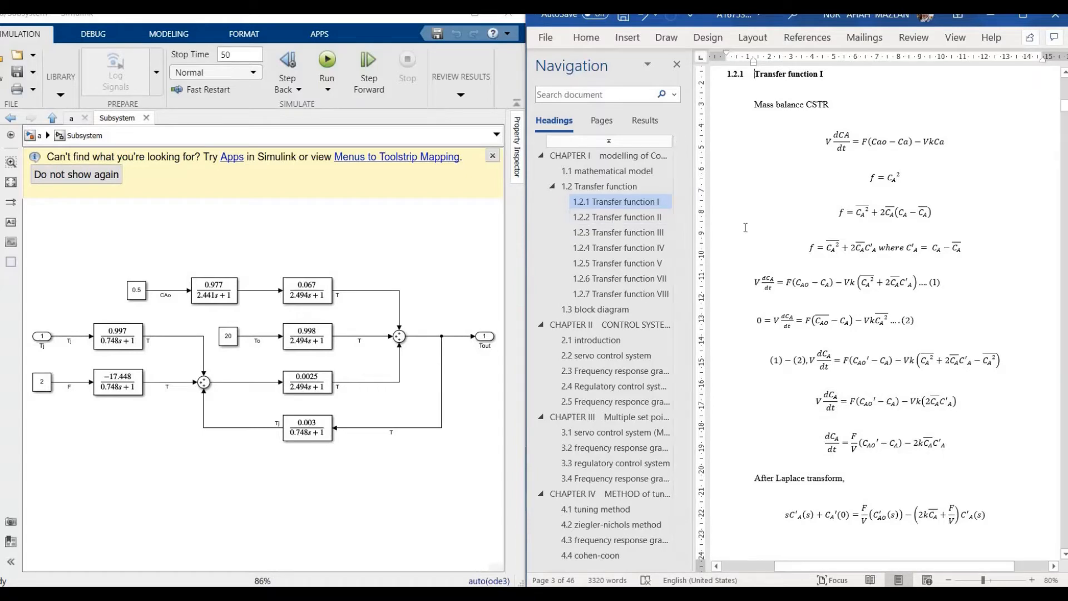
left_click(637, 234)
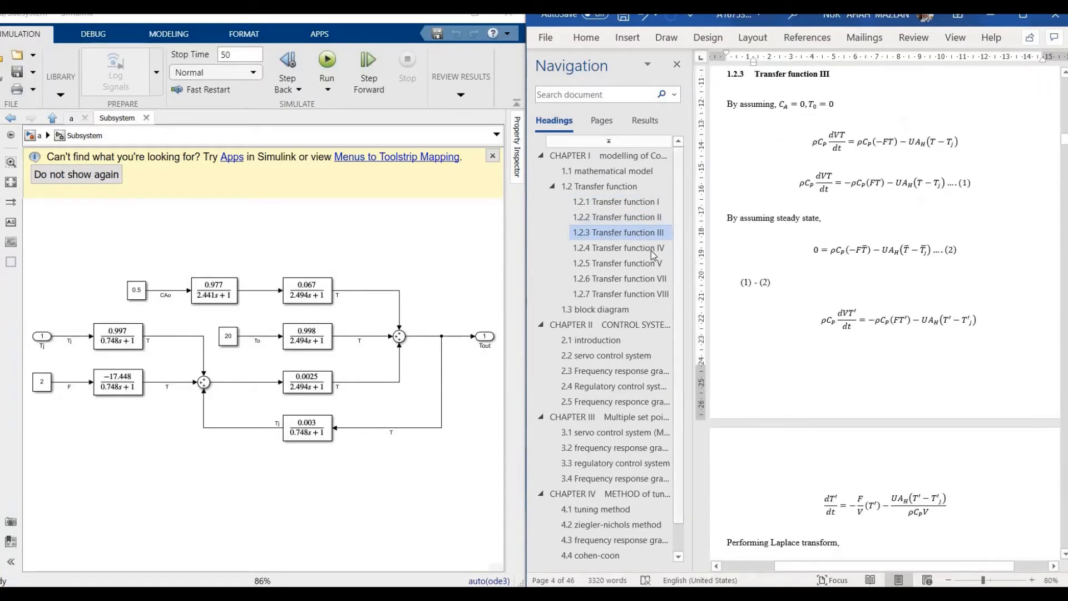
left_click(652, 249)
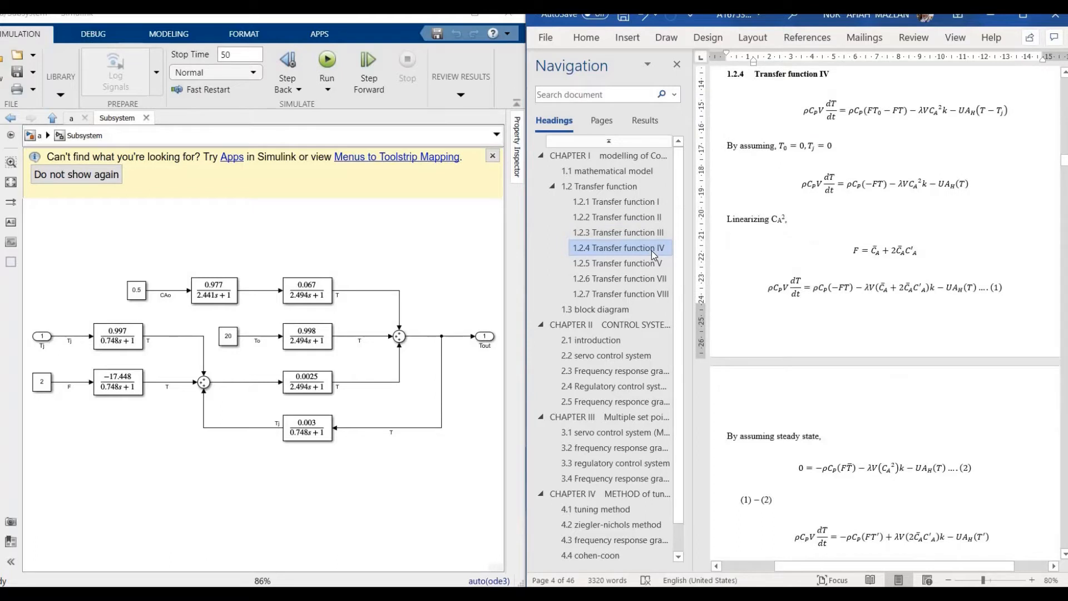
left_click(650, 265)
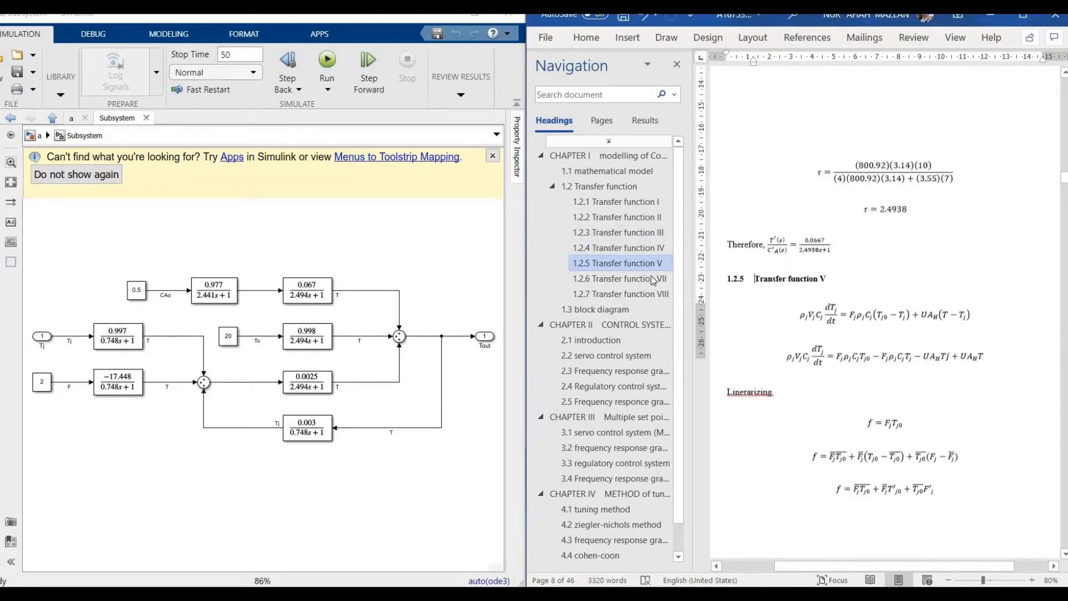
left_click(651, 278)
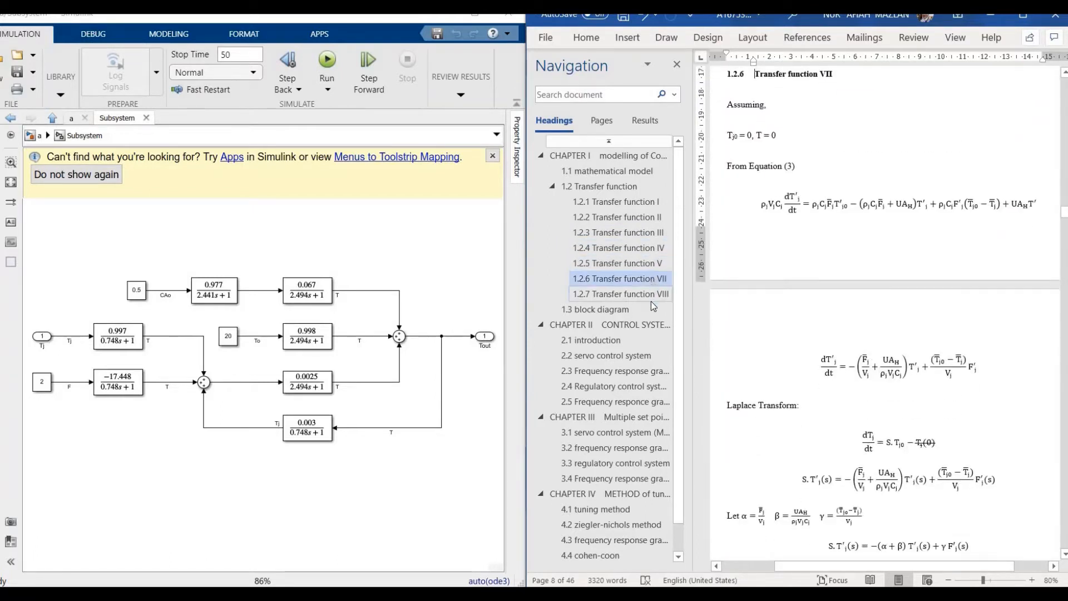
left_click(647, 295)
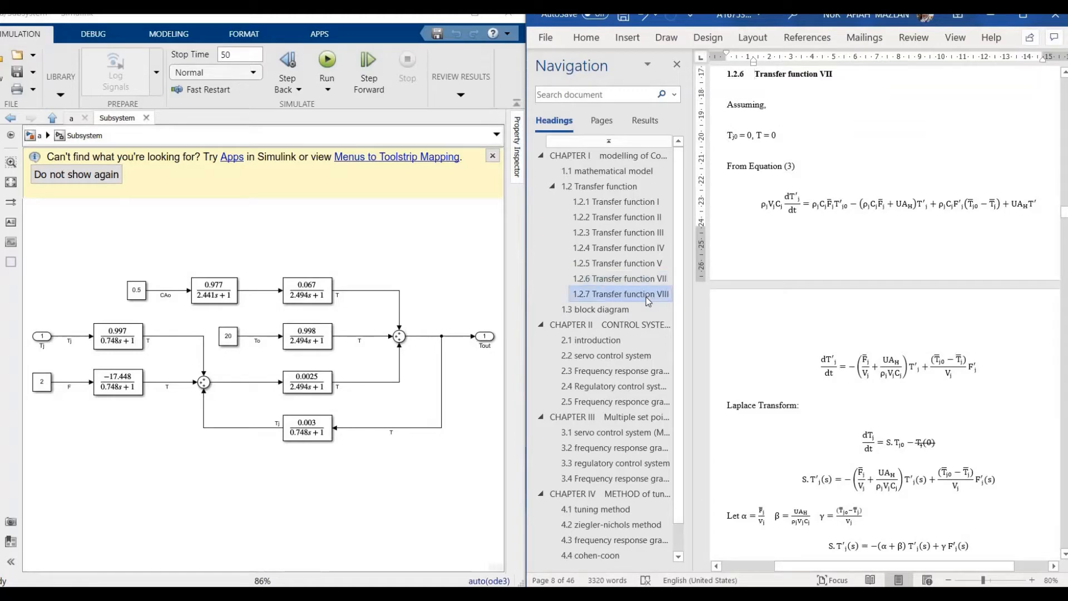
left_click(600, 310)
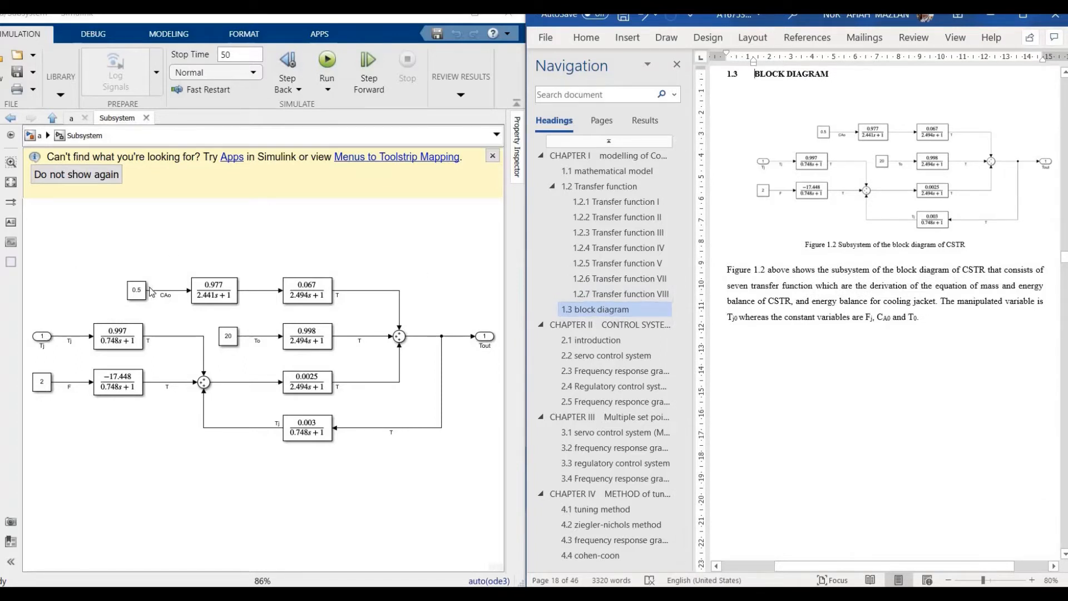
left_click(73, 119)
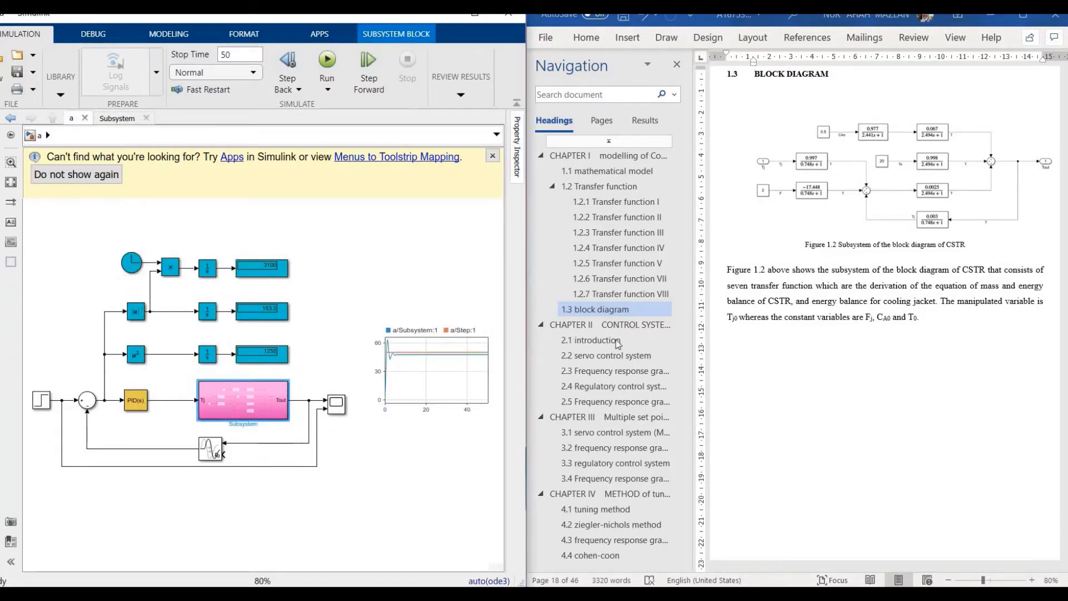
Step: Show the report's 2.2 servo section, down to Figure 2.1 and Table 2.2's P, PI, PID gains
left_click(612, 357)
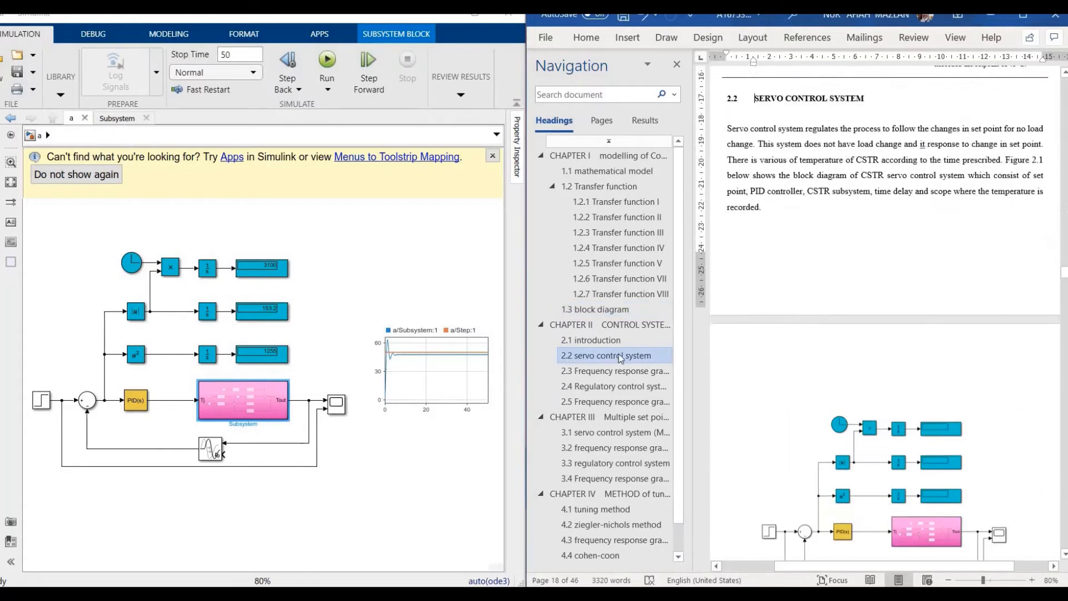
scroll(860, 324, "down", 3)
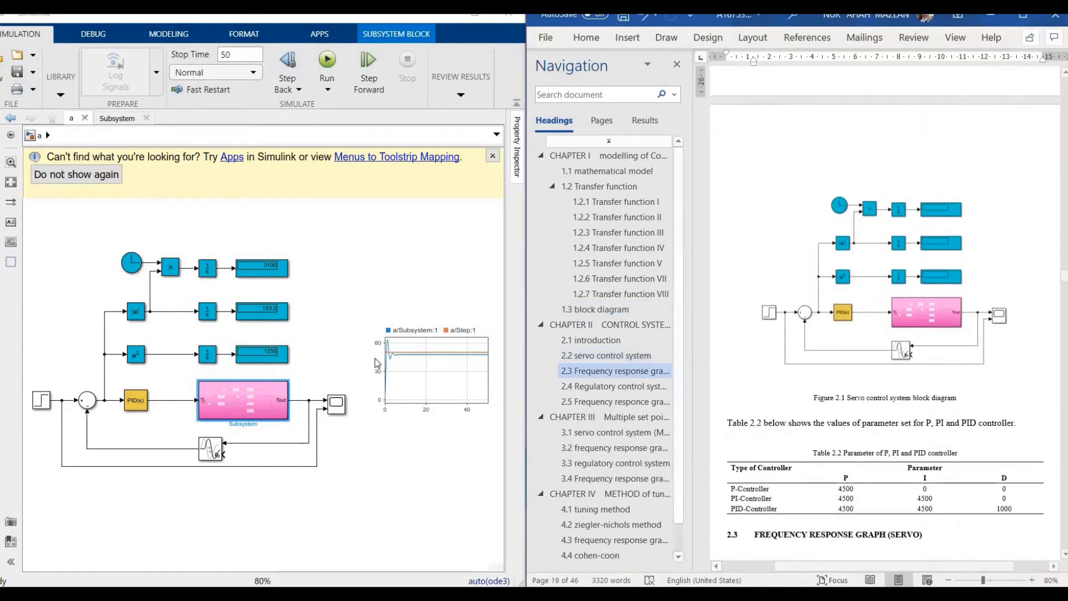
left_click(375, 358)
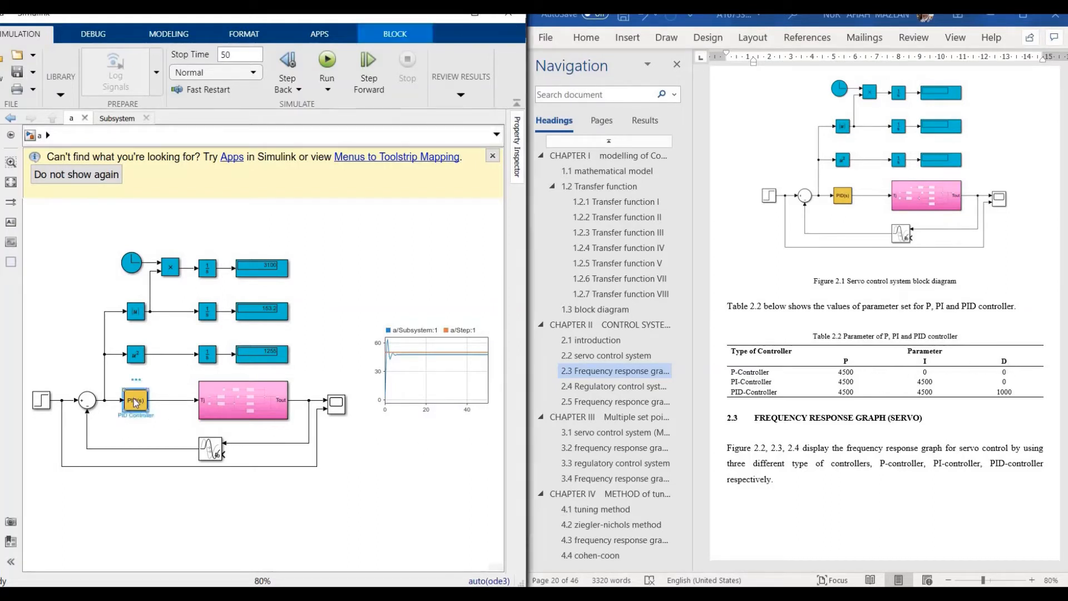
double_click(133, 398)
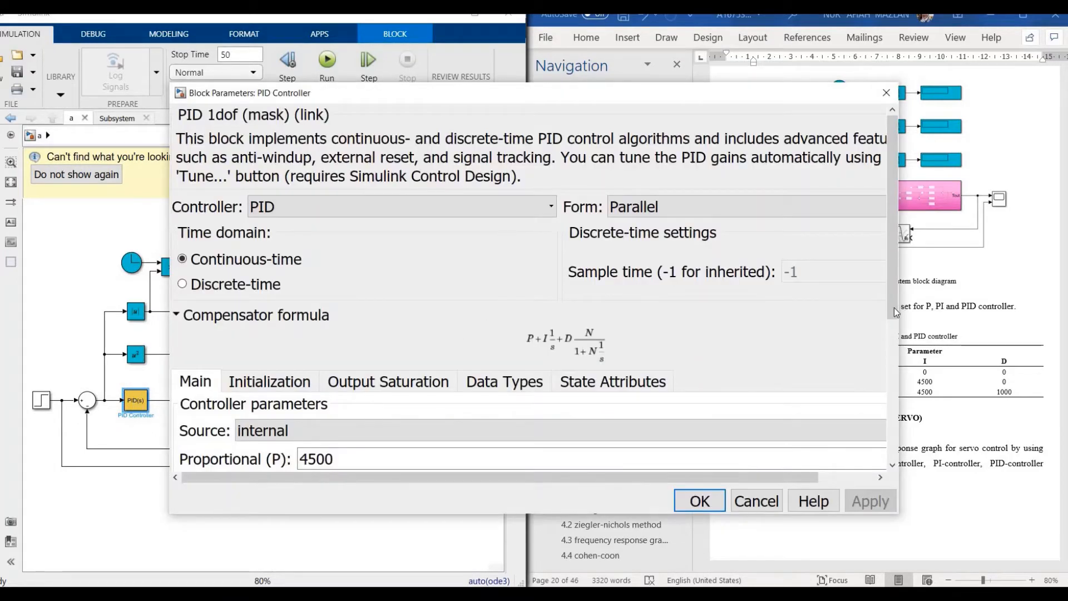
left_click_drag(896, 311, 911, 394)
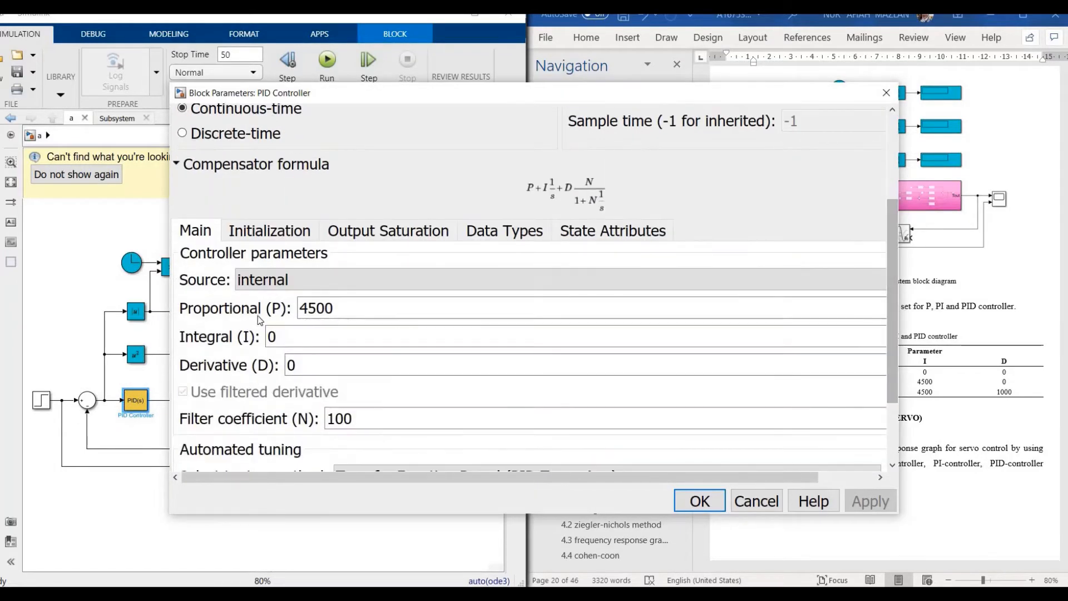
left_click(699, 500)
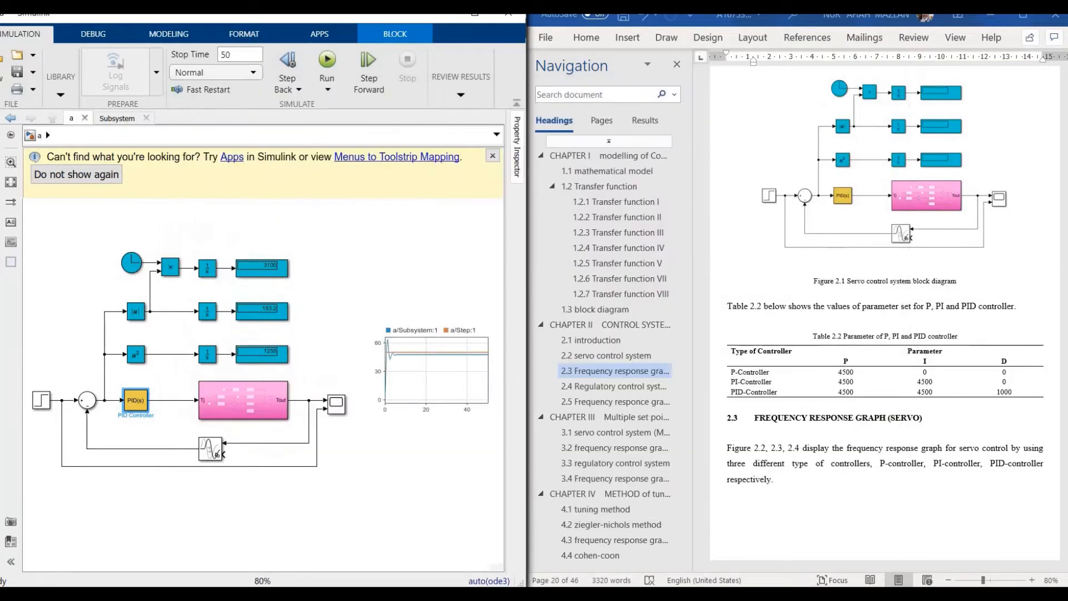
mouse_move(534, 594)
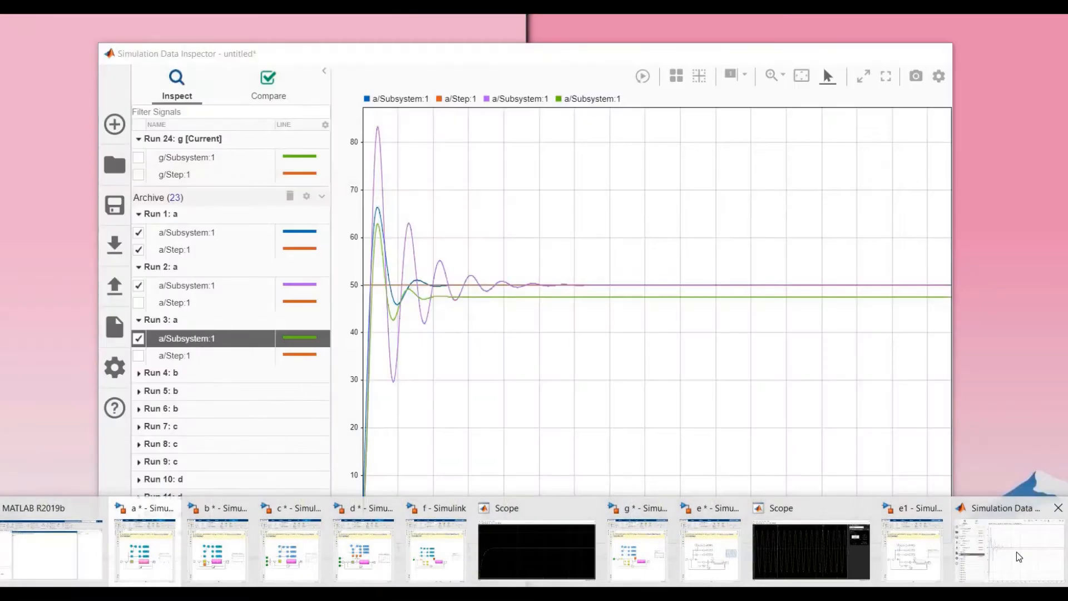
Step: In the Data Inspector, uncheck a/Subsystem:1 for Runs 3, 2 and 1, then minimise it
left_click(1017, 552)
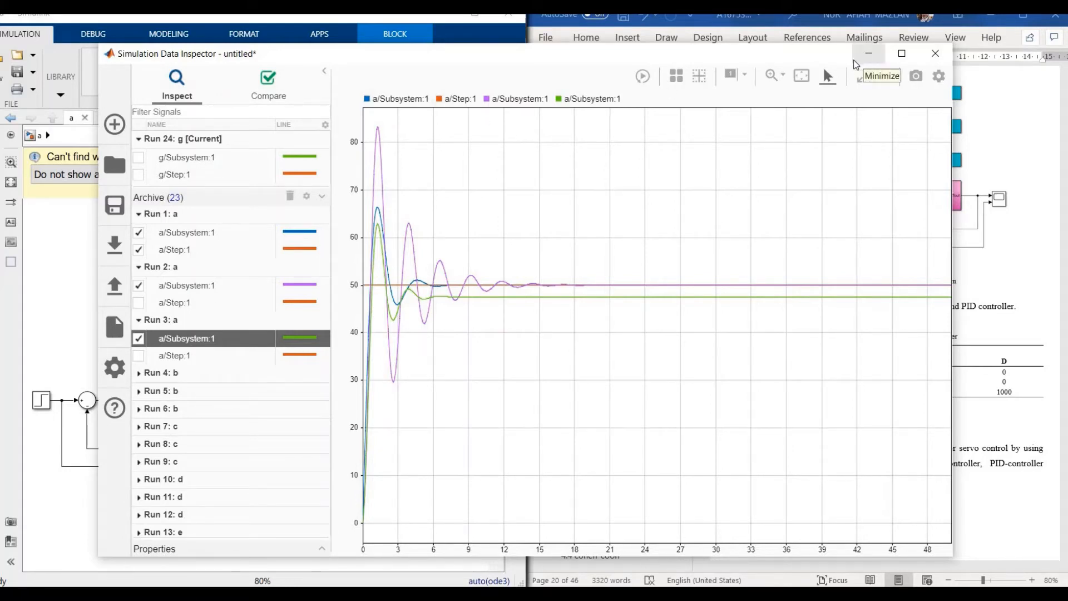
left_click(139, 338)
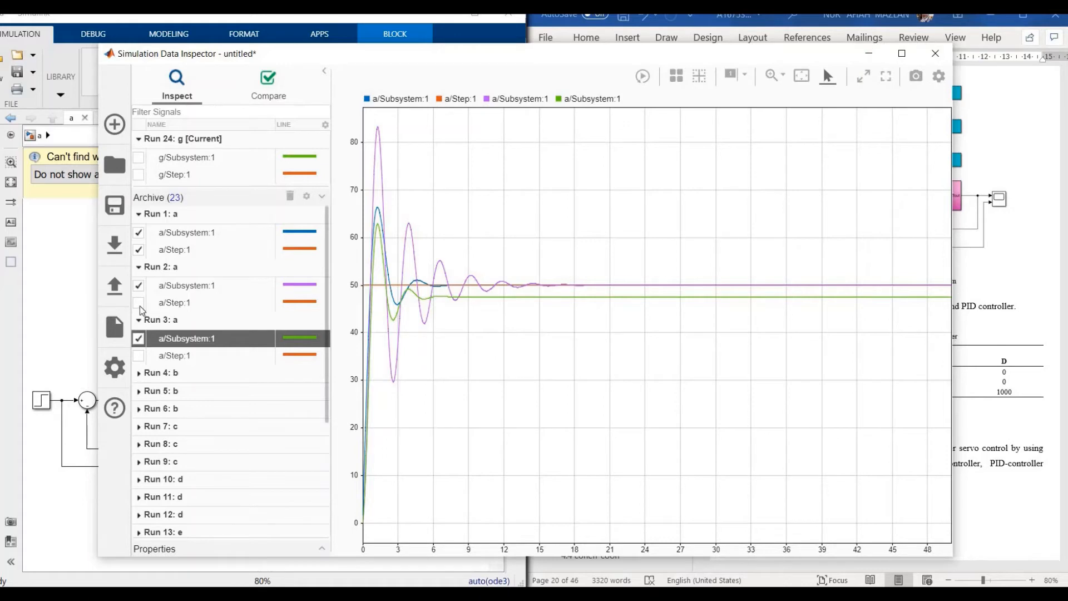
left_click(138, 285)
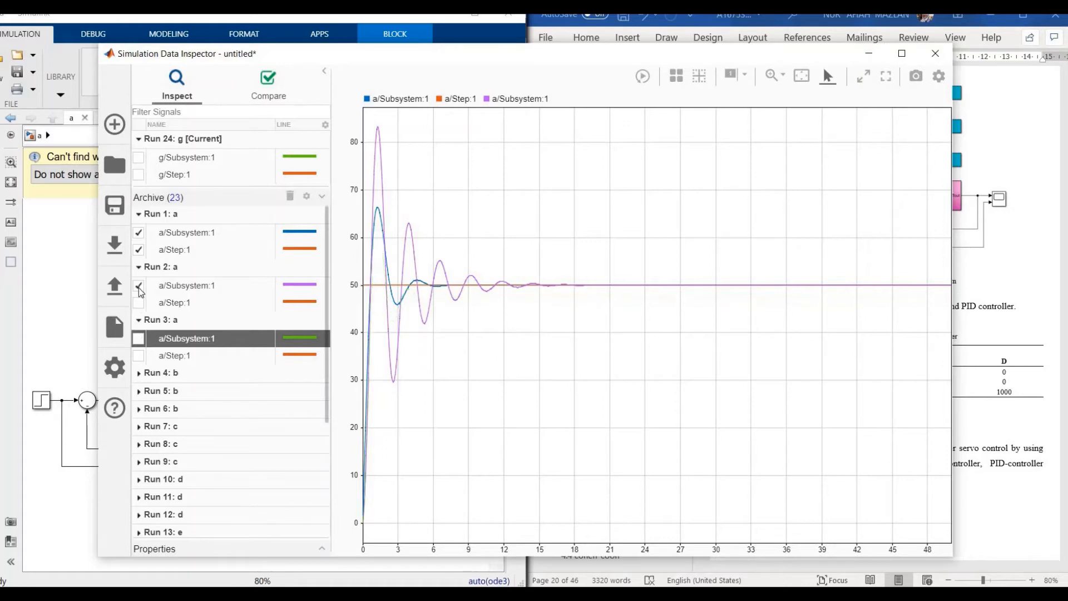
left_click(138, 233)
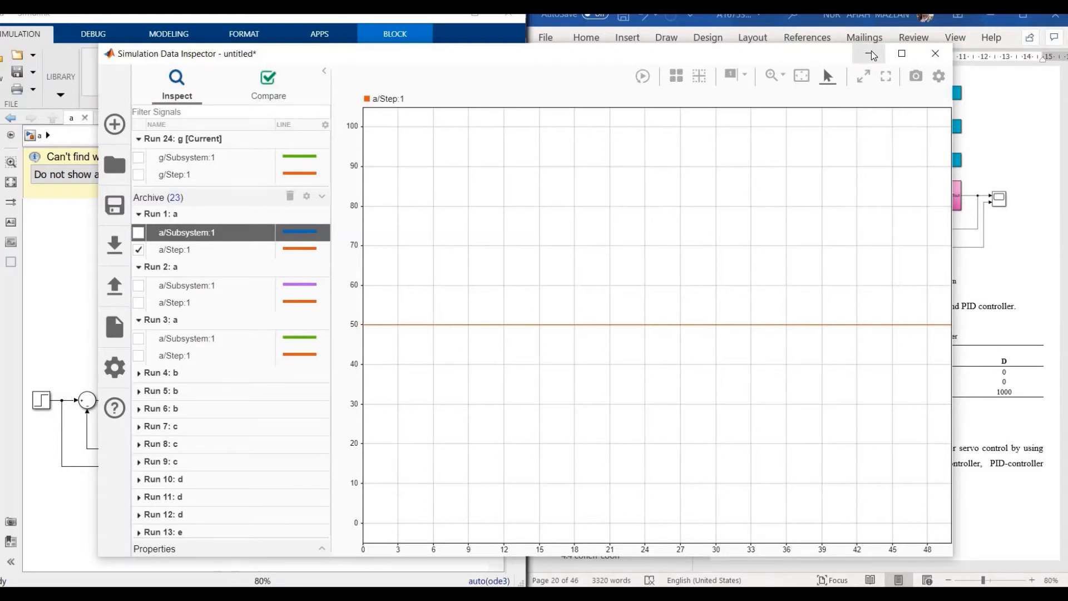
left_click(872, 54)
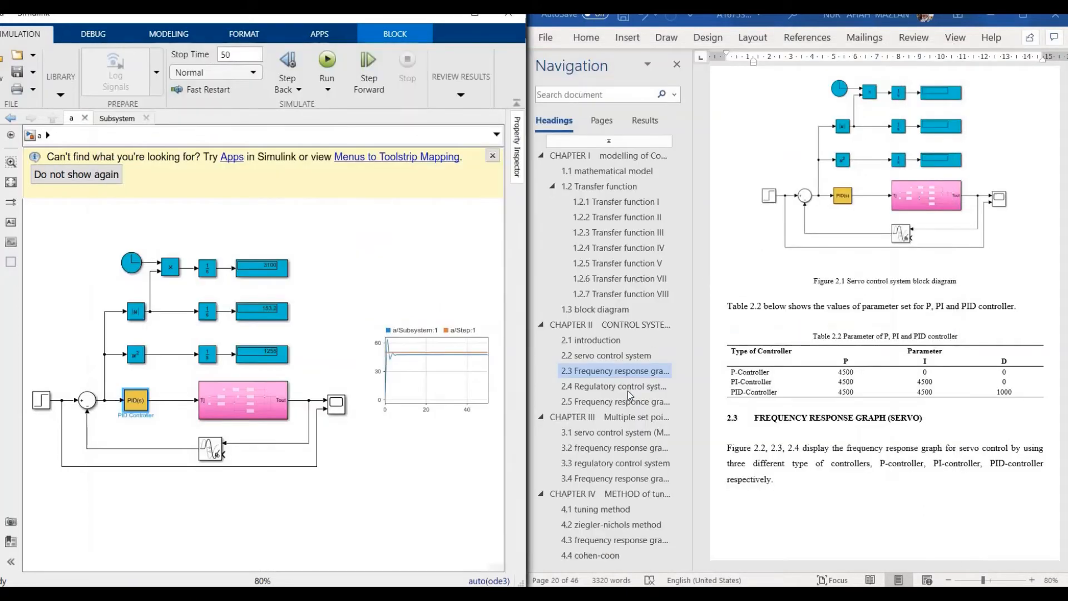
Step: Open report section 2.4 Regulatory control system, then bring up model b and select its load-step block
left_click(627, 388)
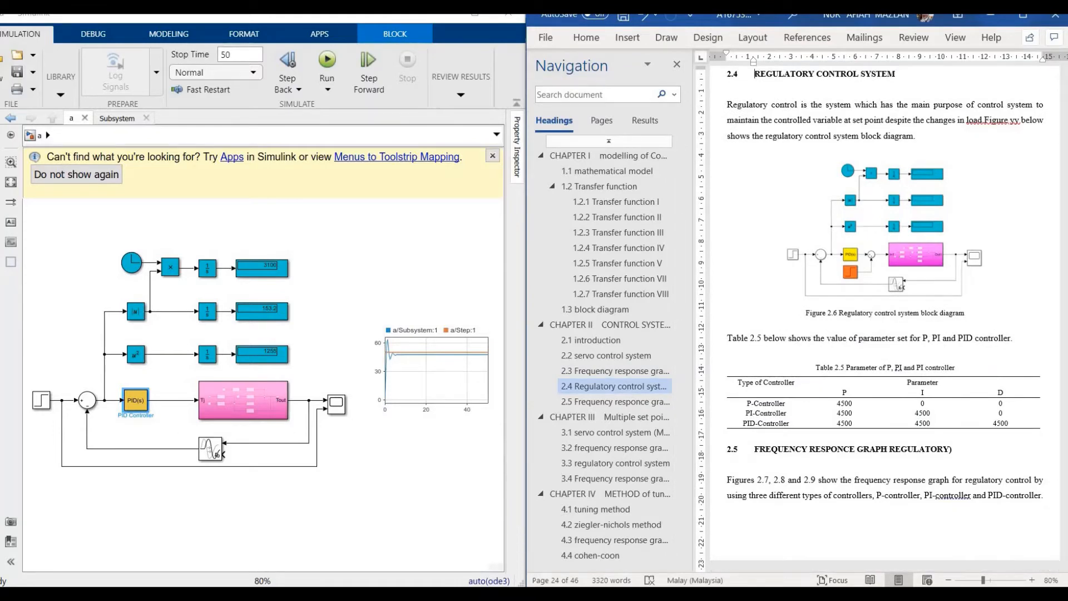
mouse_move(222, 594)
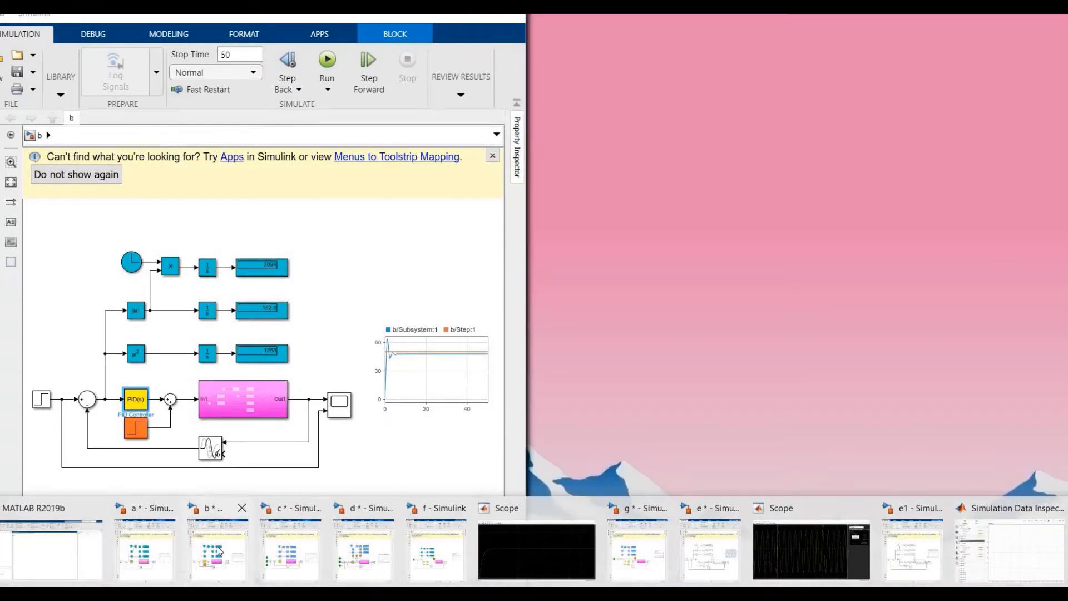
left_click(219, 551)
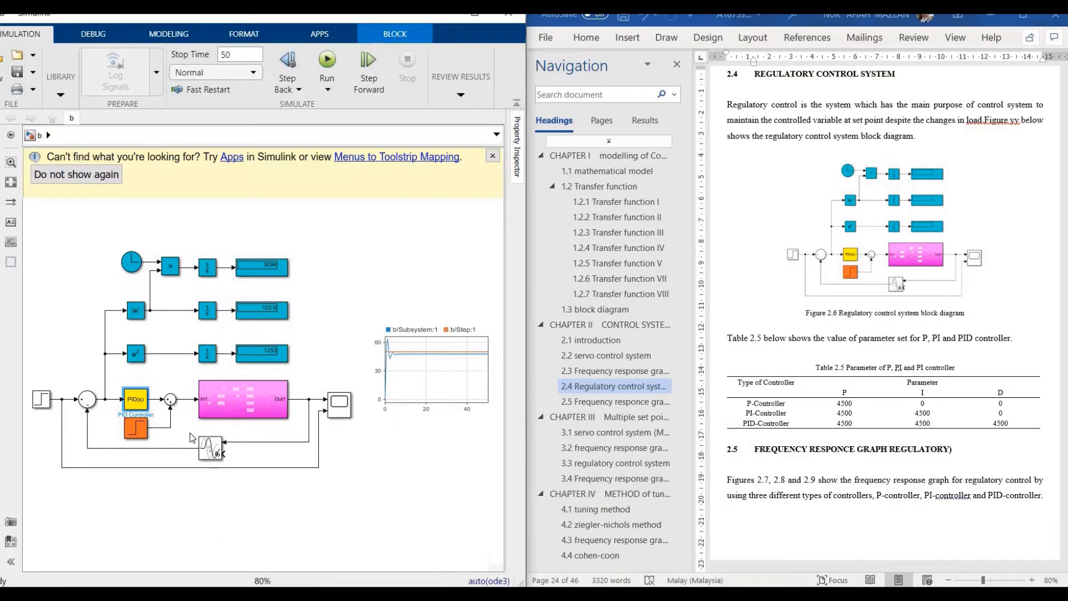
left_click(142, 426)
mouse_move(411, 594)
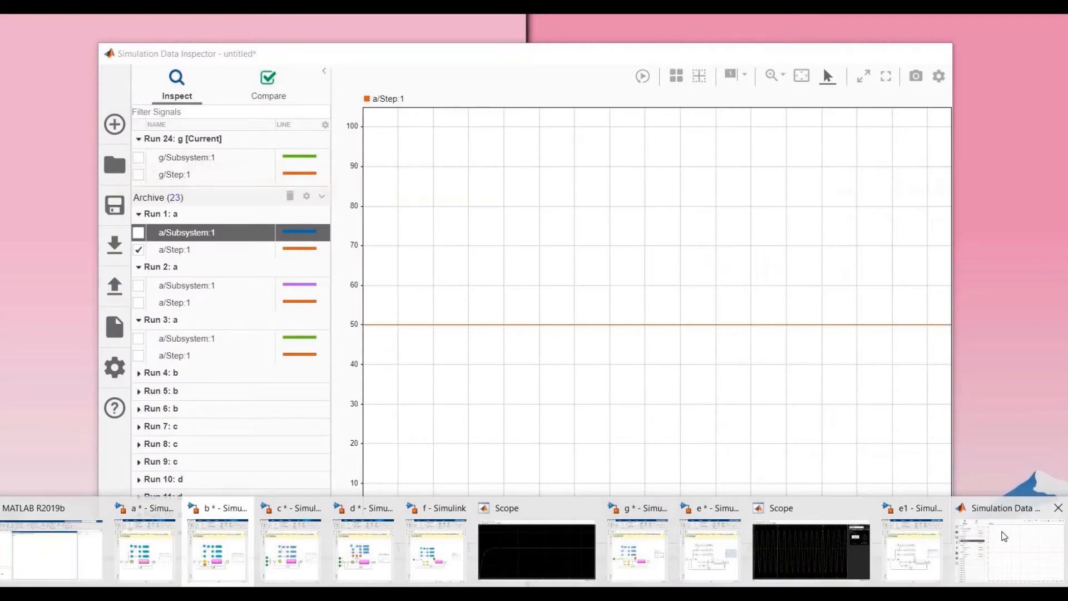
Step: Overlay b/Subsystem:1 from Runs 4, 5 and 6 in the Data Inspector plot
left_click(1004, 536)
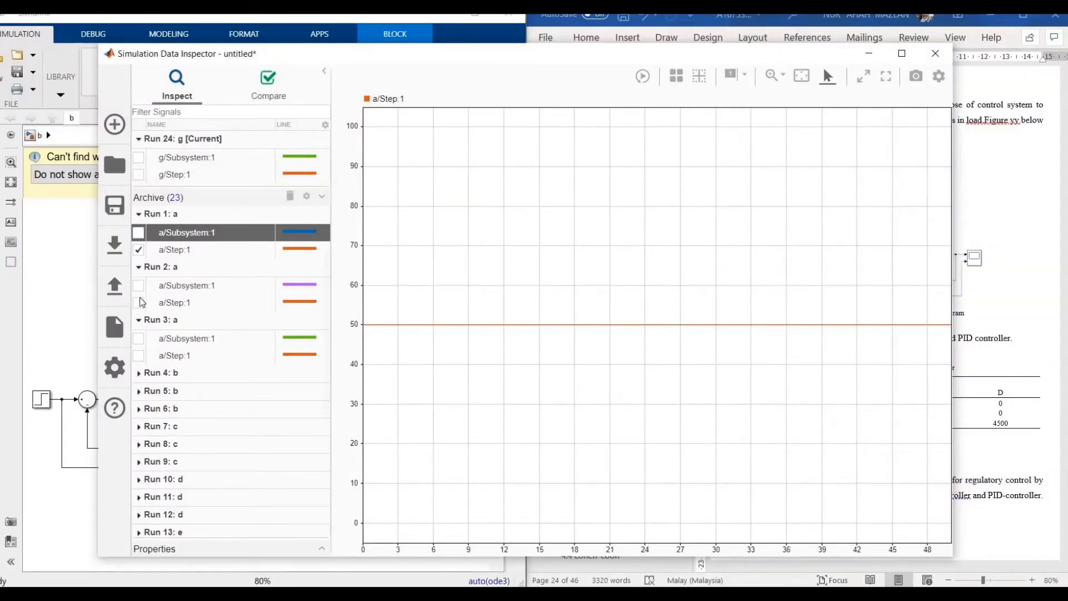
left_click(138, 373)
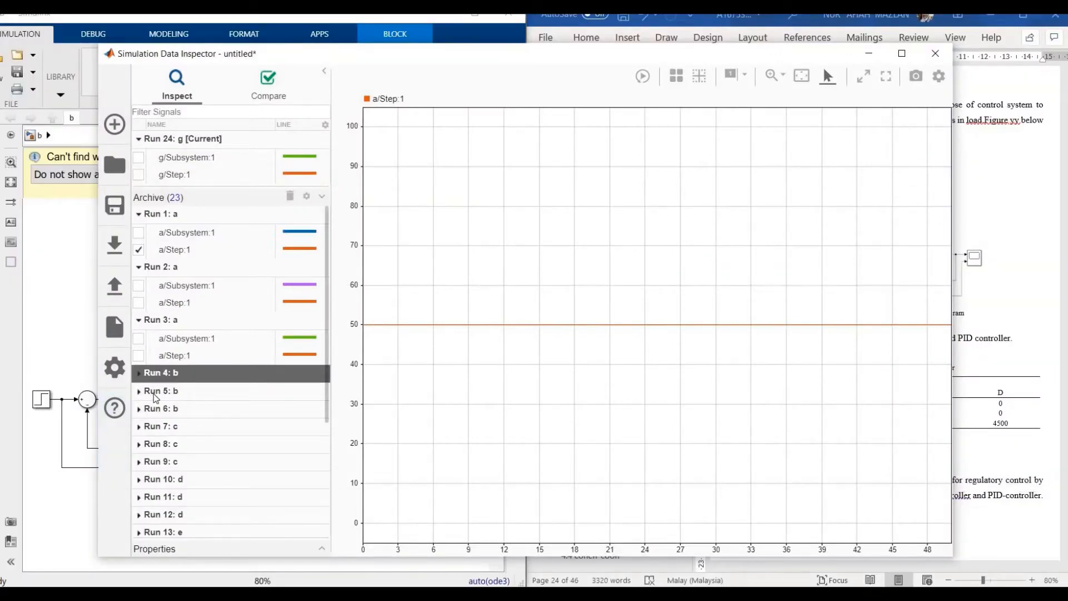
left_click(138, 392)
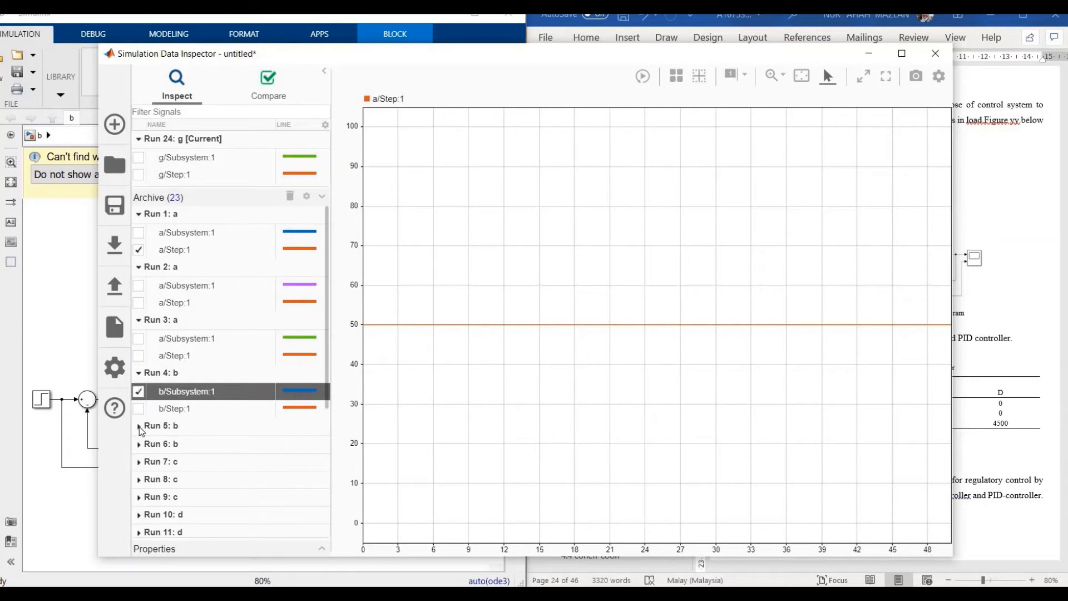
left_click(142, 430)
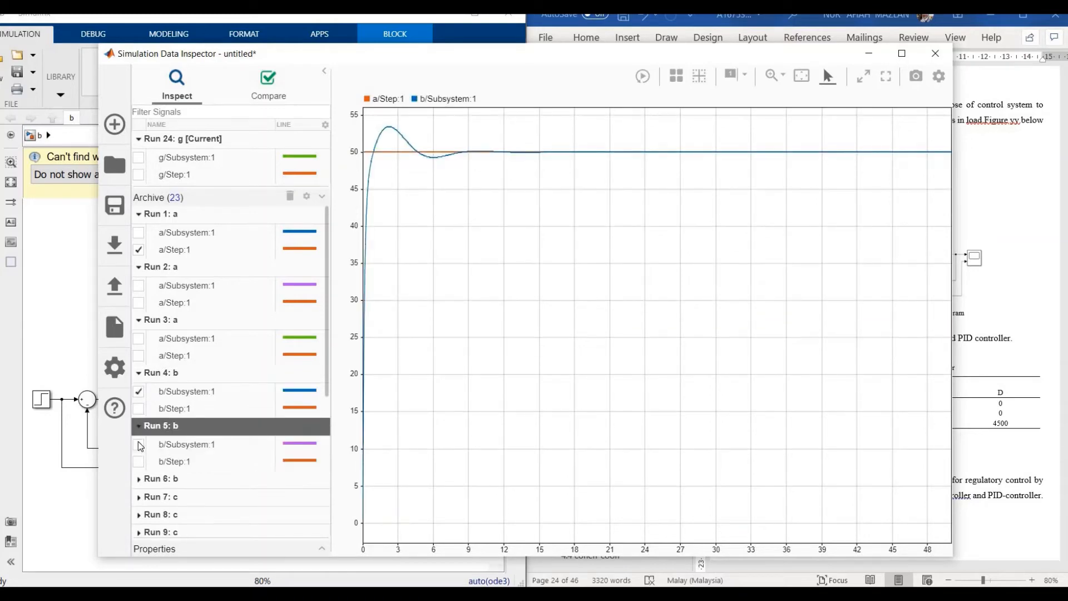
left_click(139, 445)
left_click(140, 479)
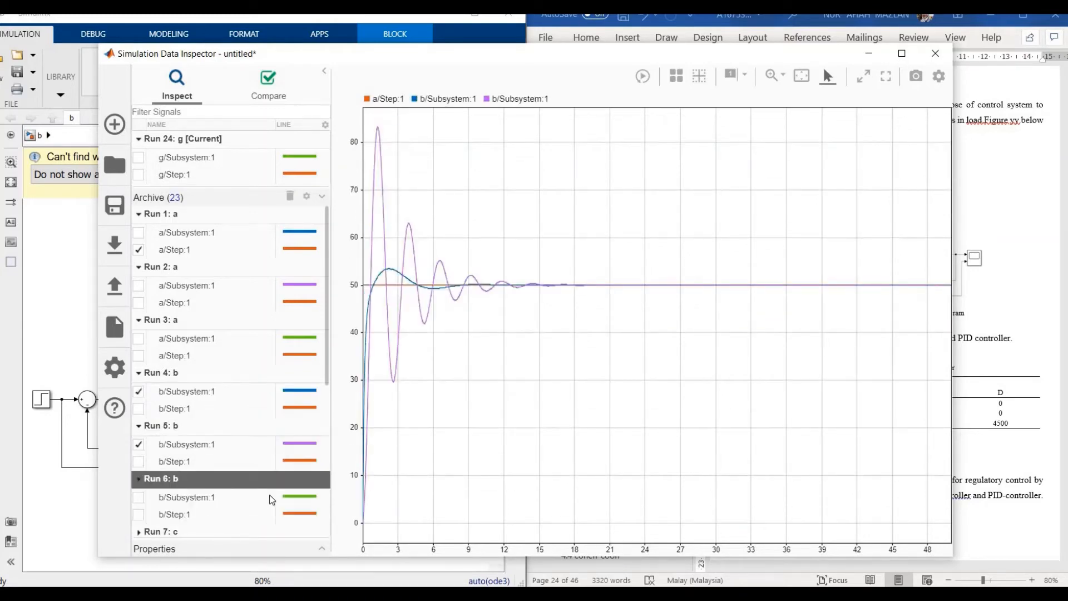
left_click(139, 497)
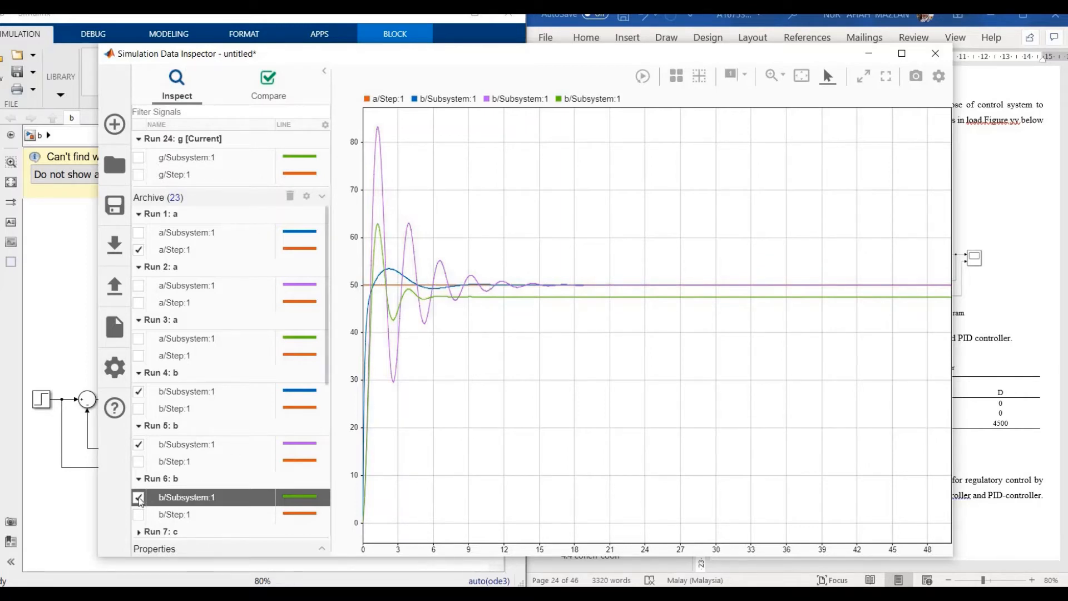
Step: Remove the Run 5 and Run 4 traces, collapse Runs 1–6 and minimise the inspector
left_click(139, 445)
left_click(138, 391)
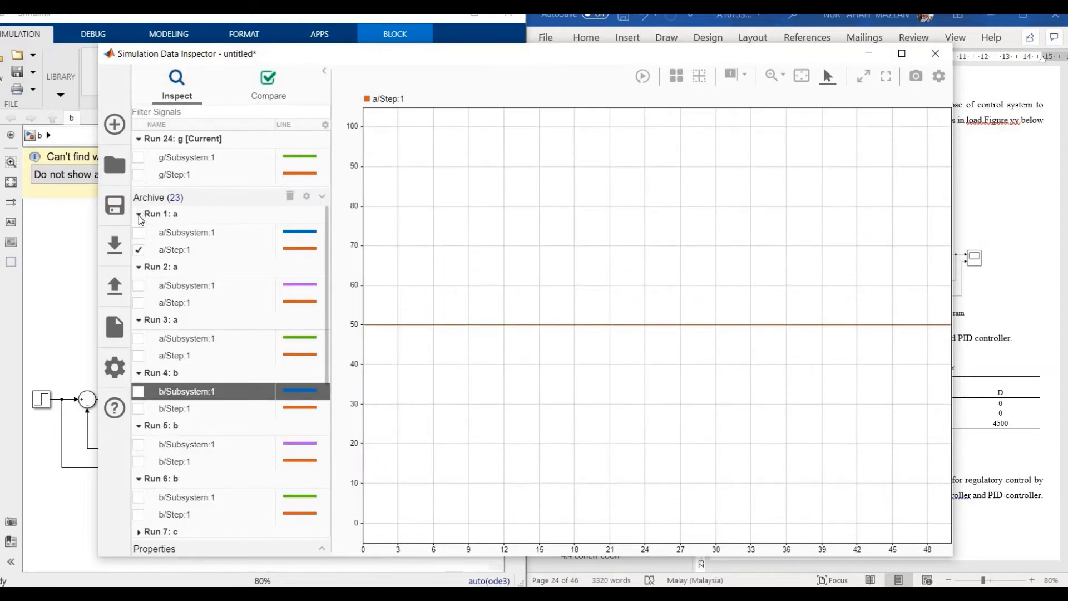
left_click(139, 215)
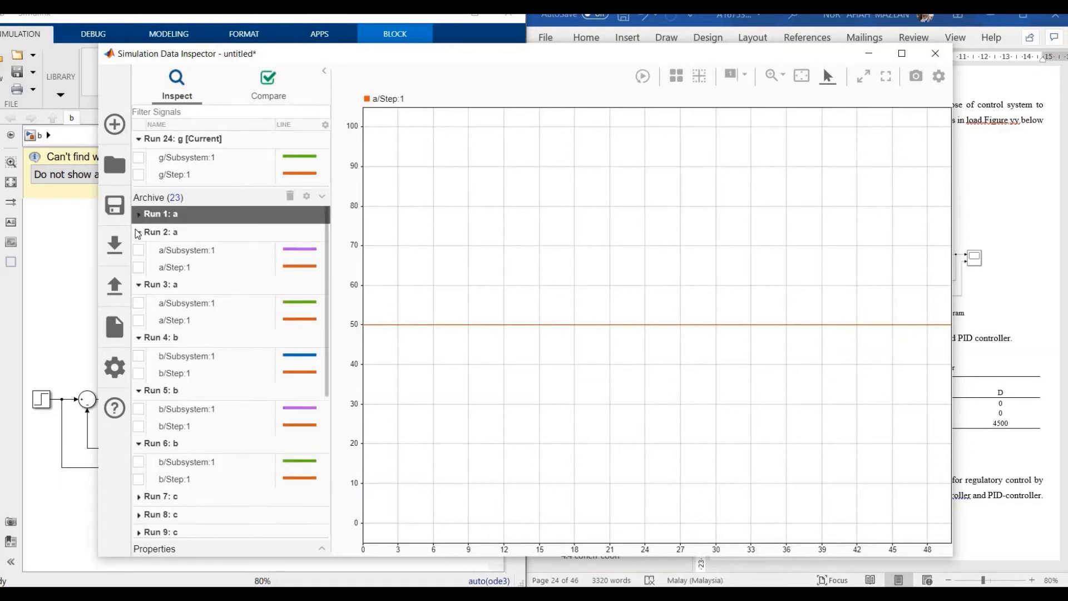
left_click(138, 239)
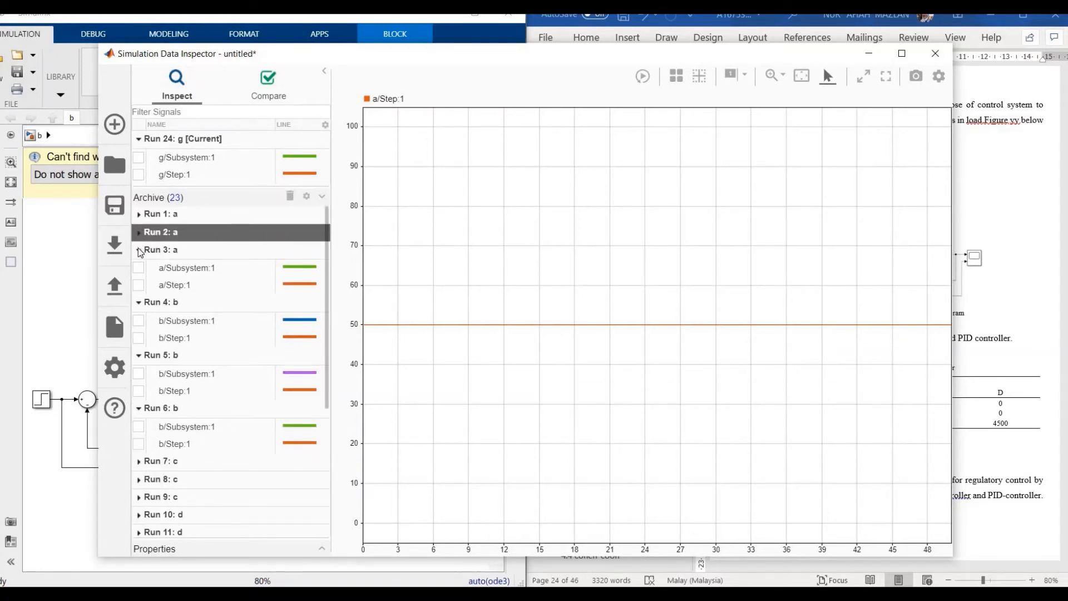
left_click(139, 249)
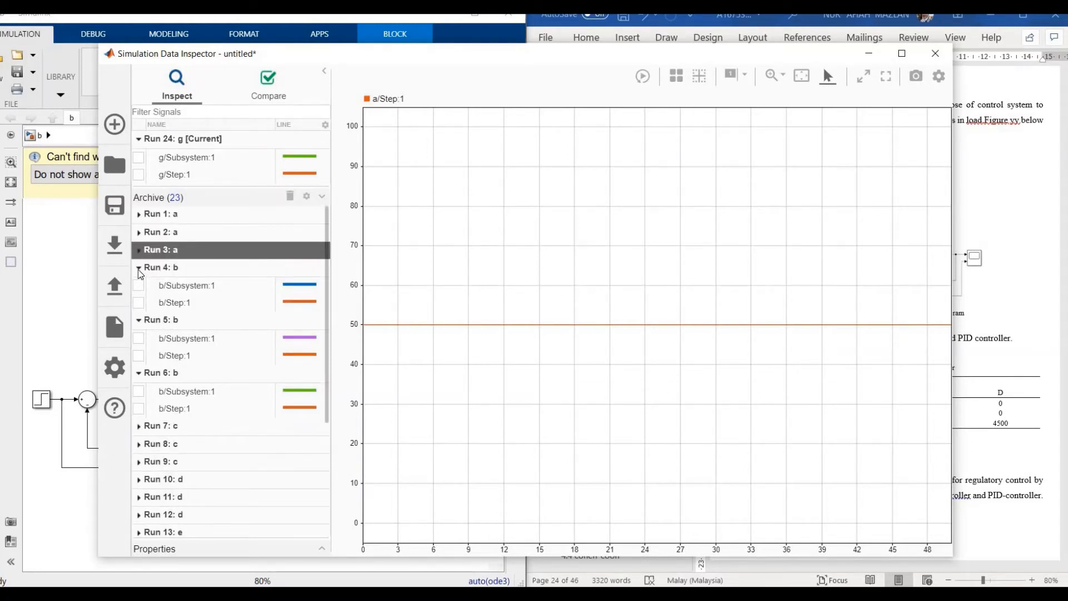
left_click(139, 268)
left_click(141, 288)
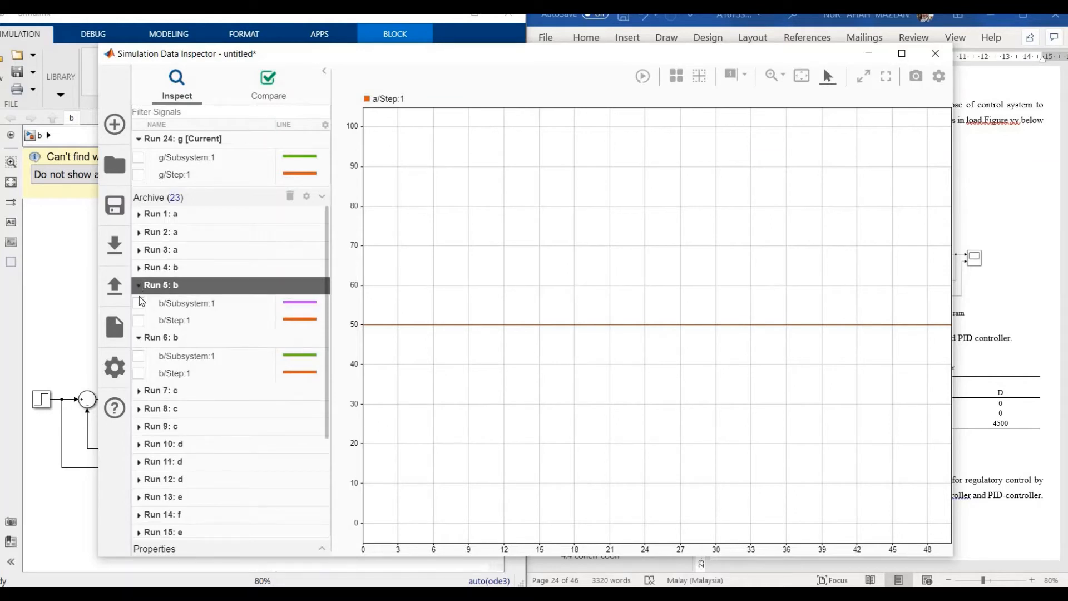
key("Down")
key("Left")
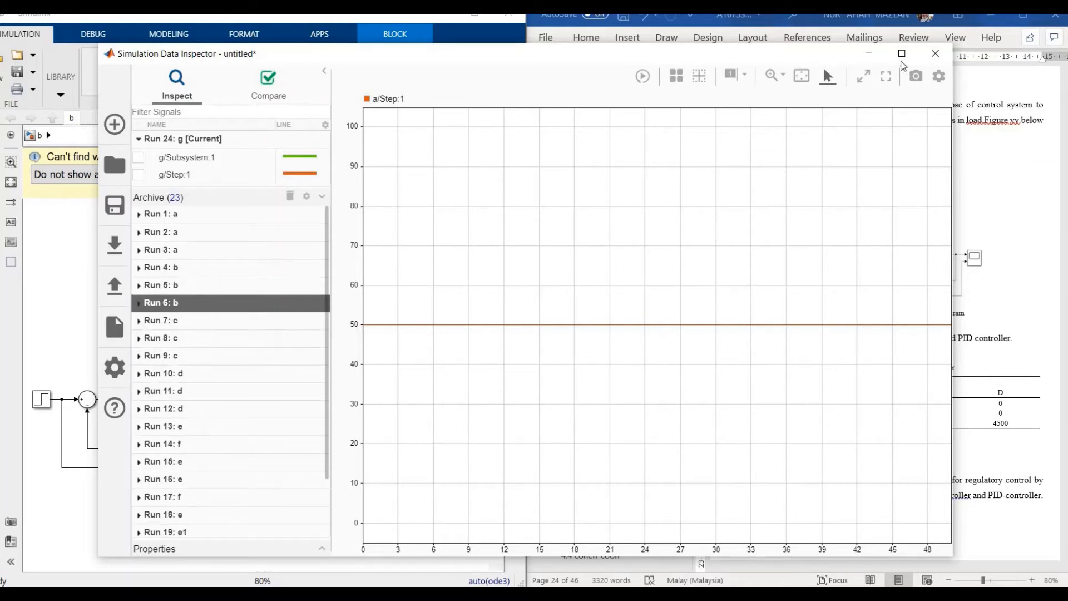
left_click(870, 58)
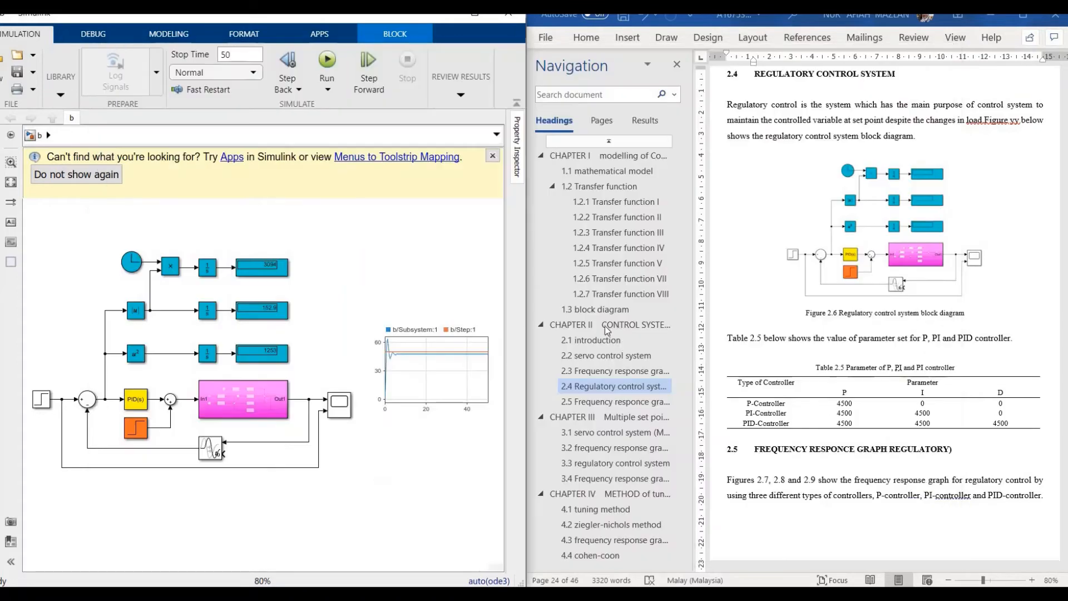
Step: Show the report's Chapter III section 3.1, then bring up model c and select its top setpoint step
left_click(620, 432)
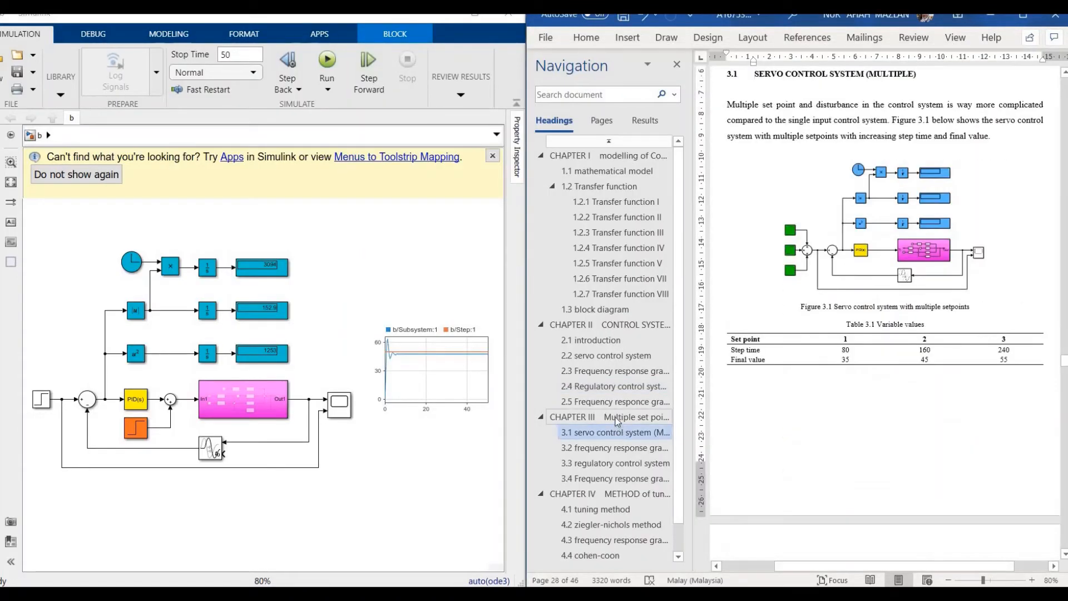
left_click(617, 419)
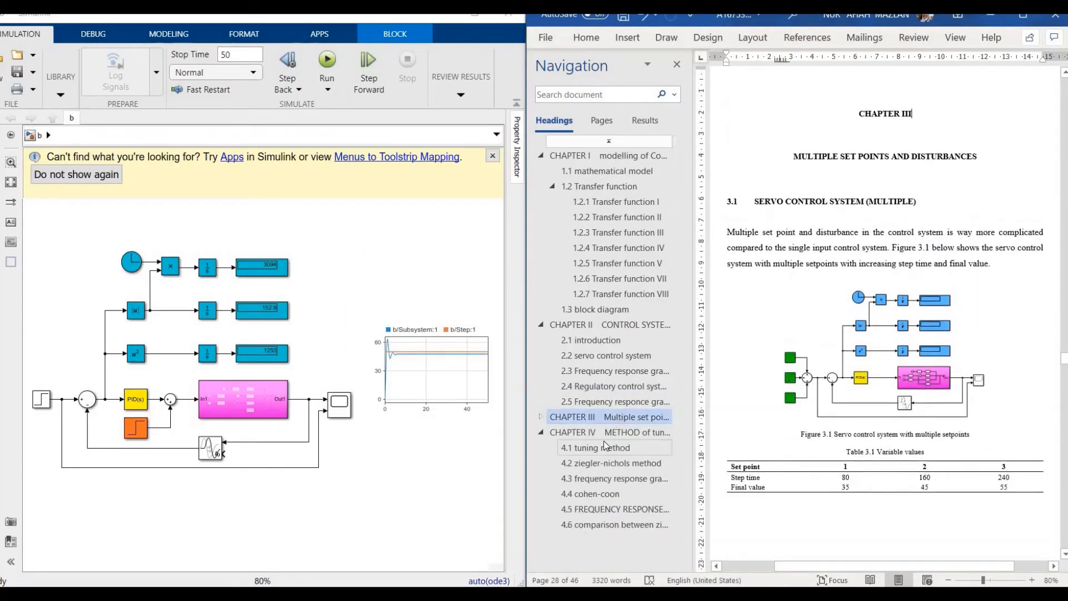
left_click(542, 419)
mouse_move(588, 593)
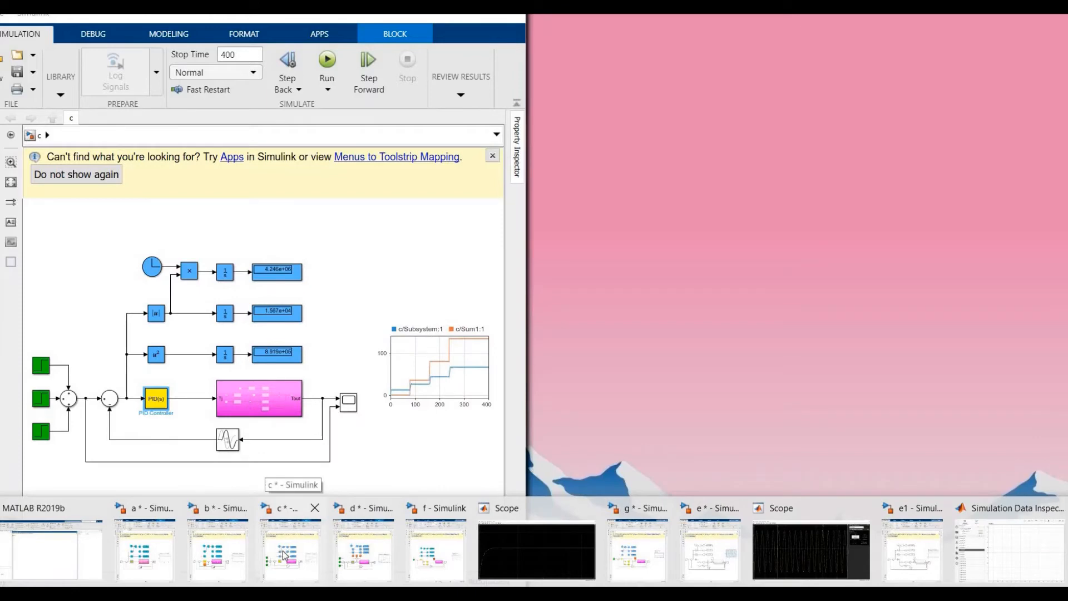
left_click(283, 552)
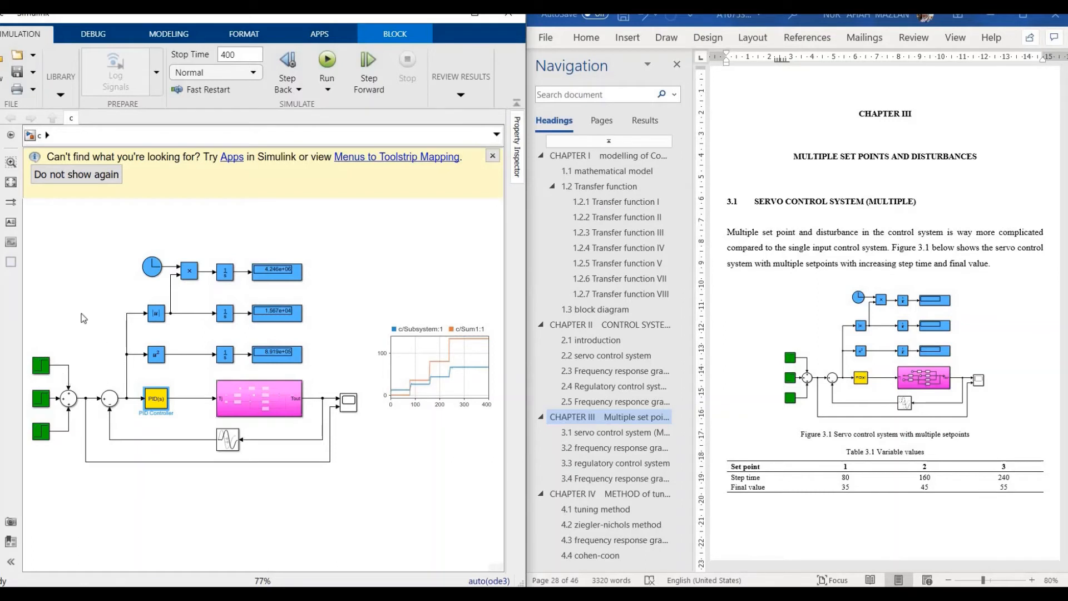
left_click(44, 377)
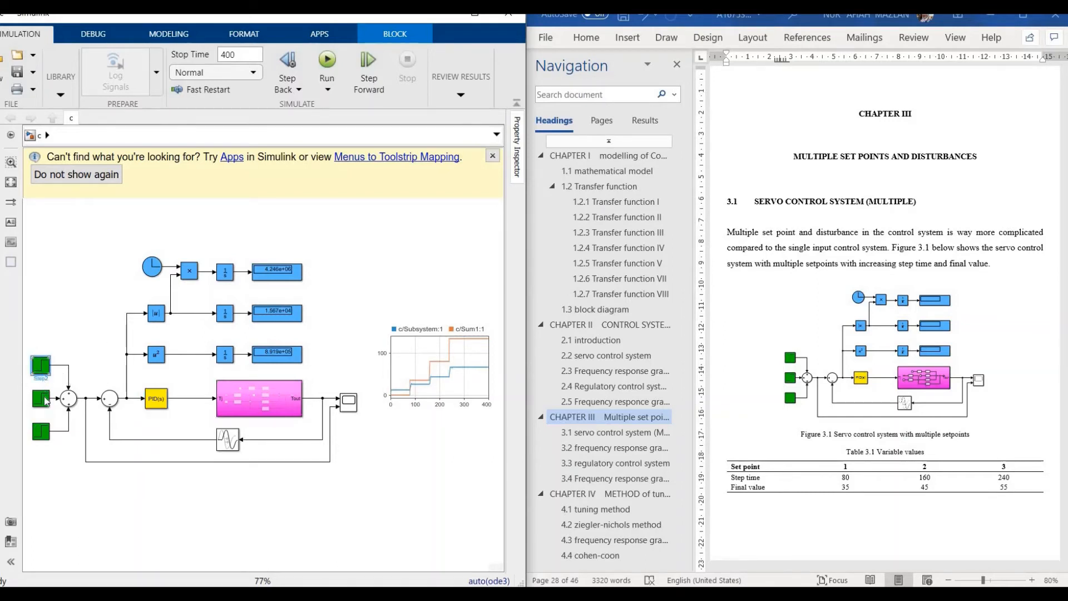
left_click(45, 402)
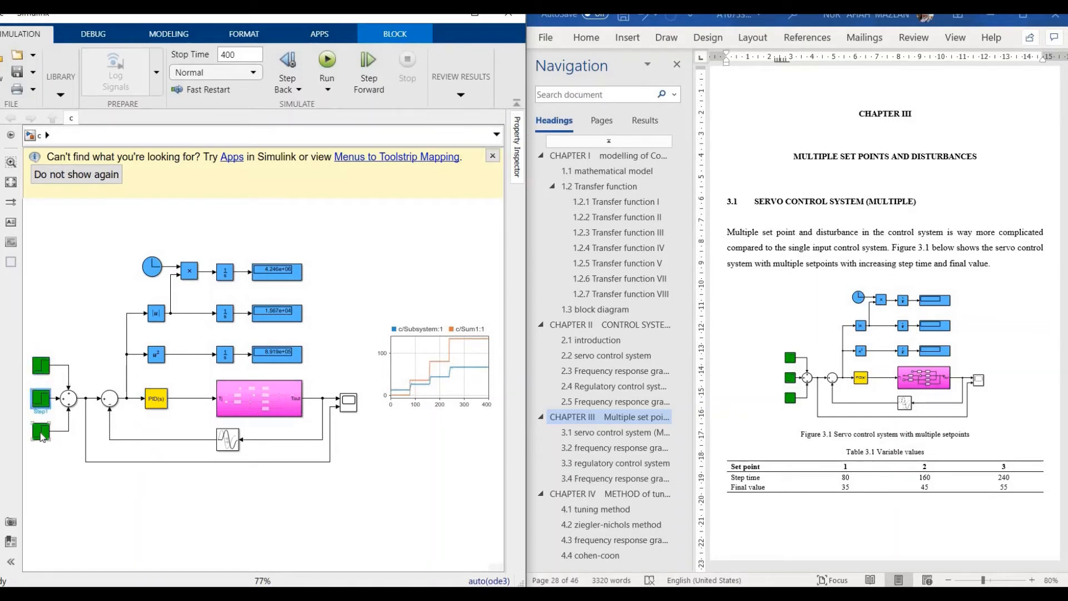
left_click(40, 436)
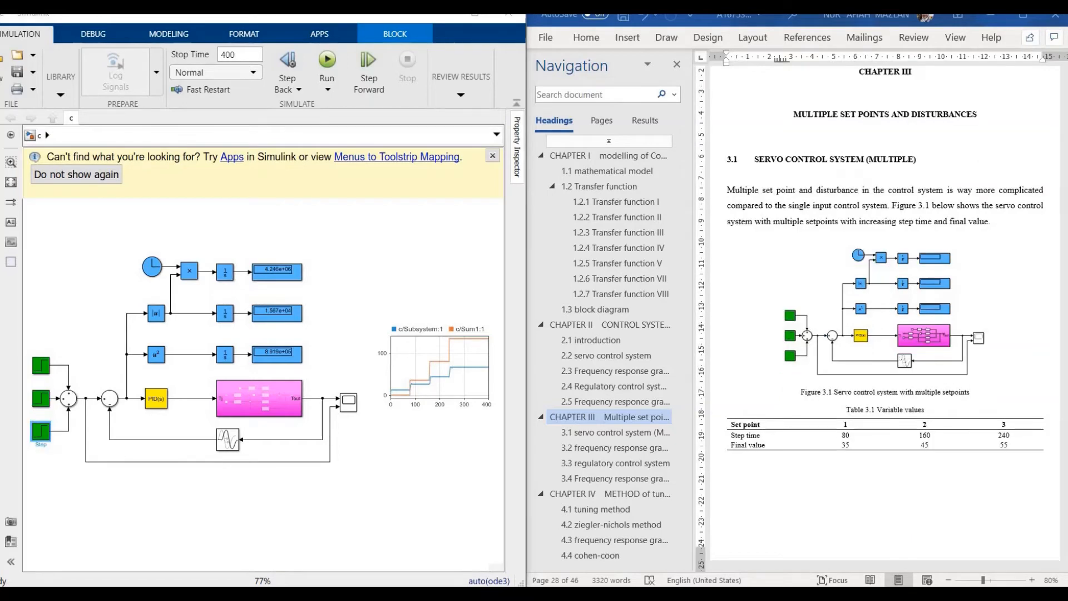
mouse_move(534, 594)
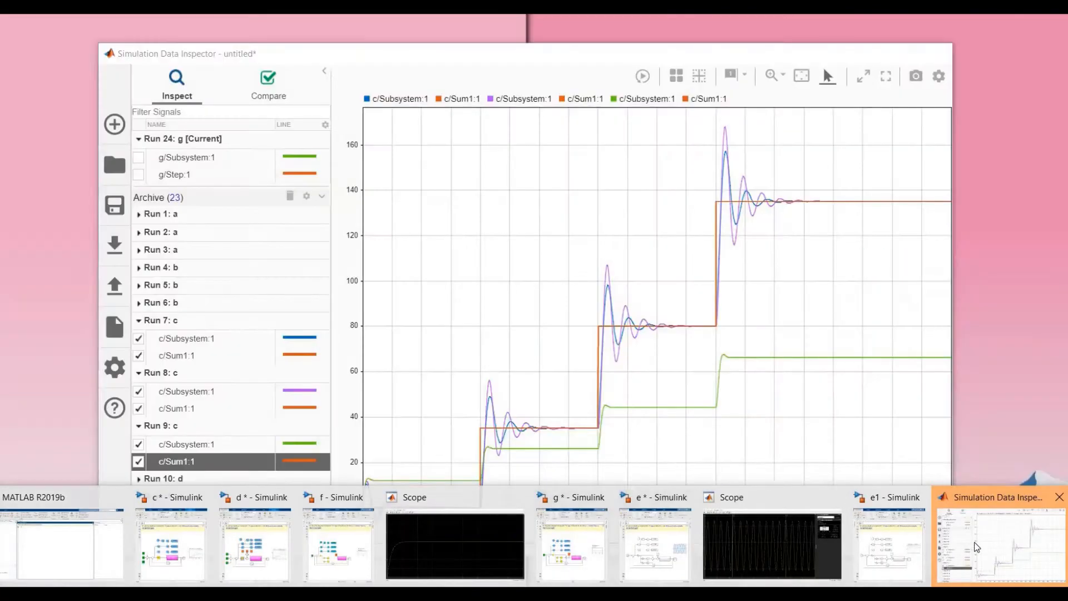
left_click(976, 547)
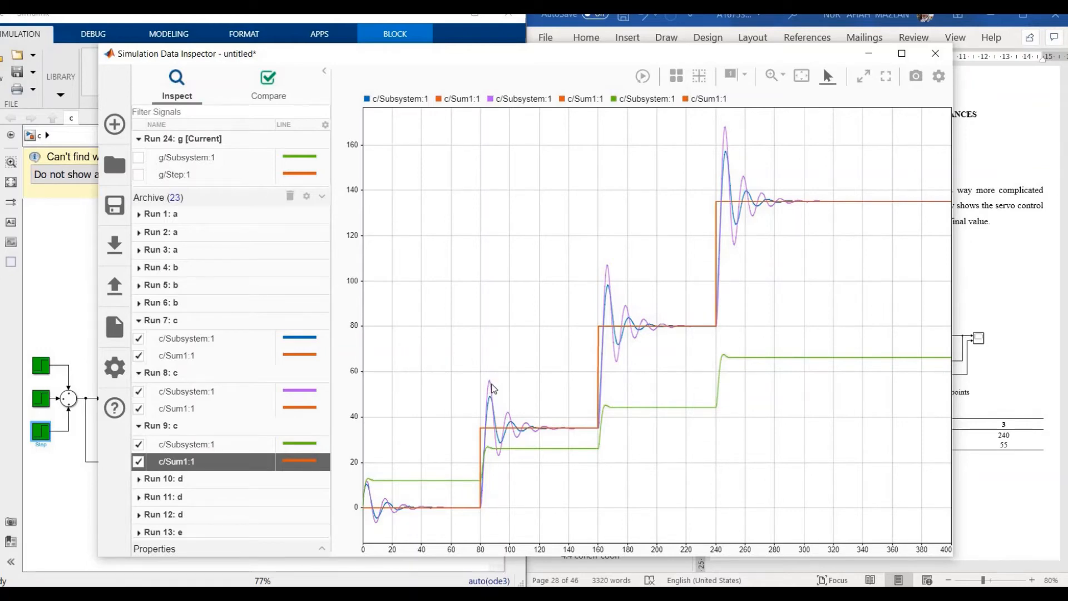
left_click(870, 55)
scroll(822, 442, "down", 1)
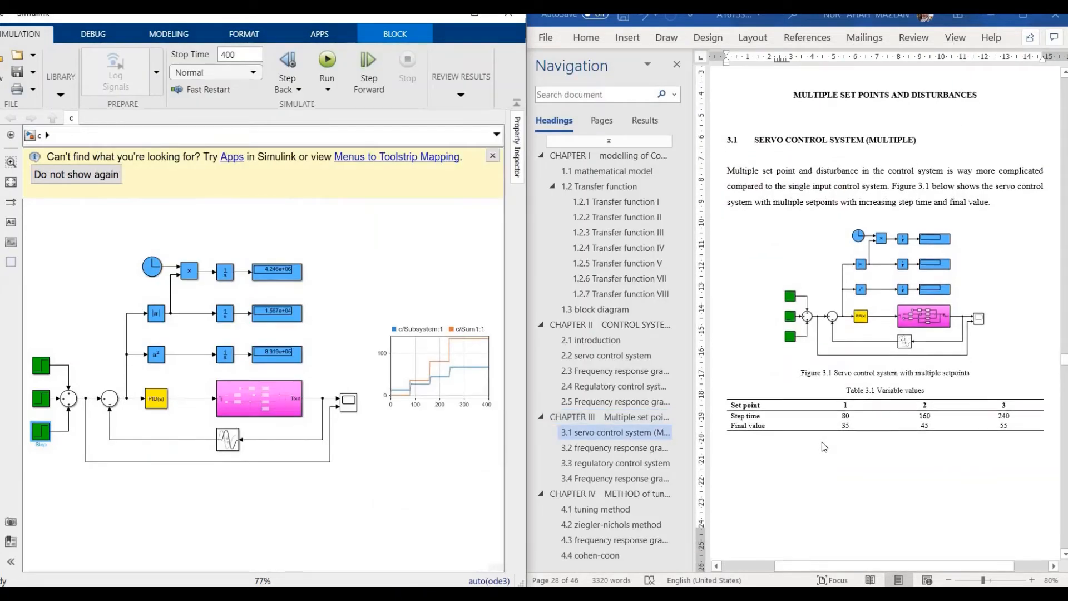
Step: Scroll through sections 3.1–3.2, then jump to 3.3 Regulatory Control System with Figure 3.6
scroll(822, 442, "down", 1)
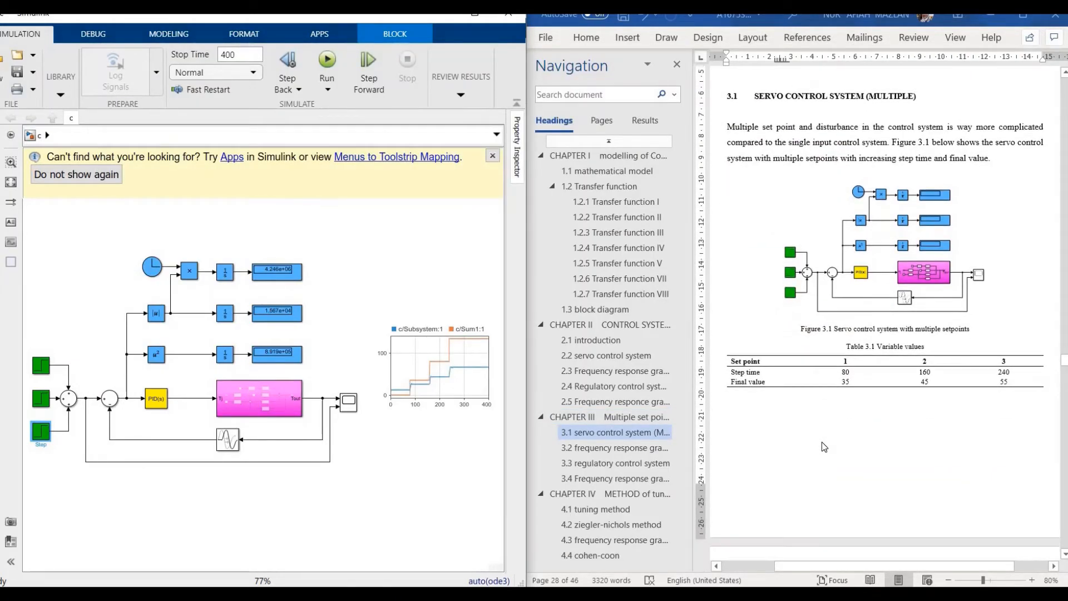
scroll(822, 442, "down", 1)
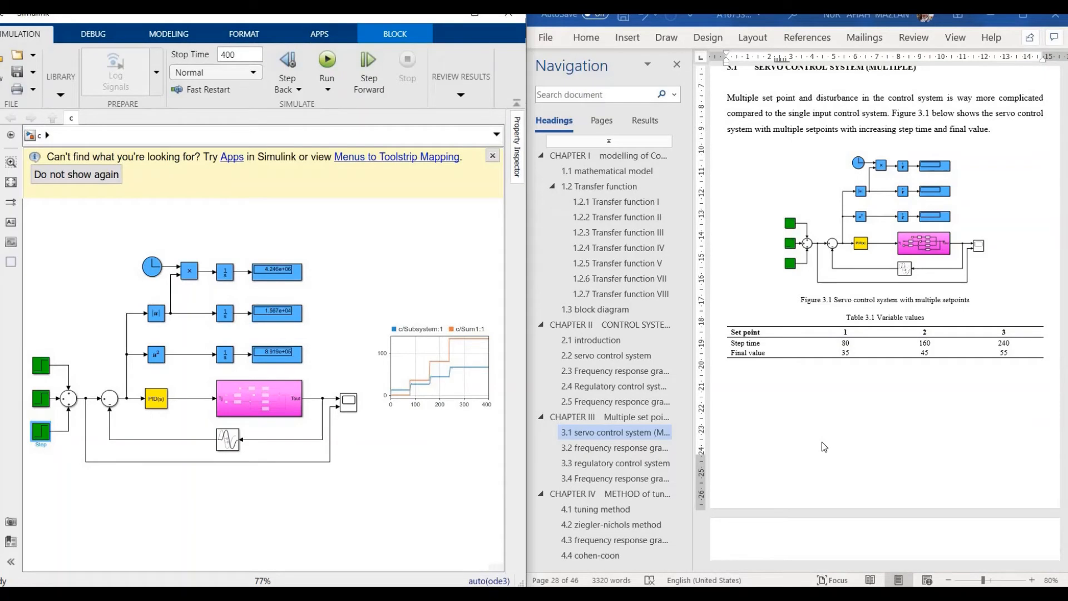
scroll(822, 442, "down", 4)
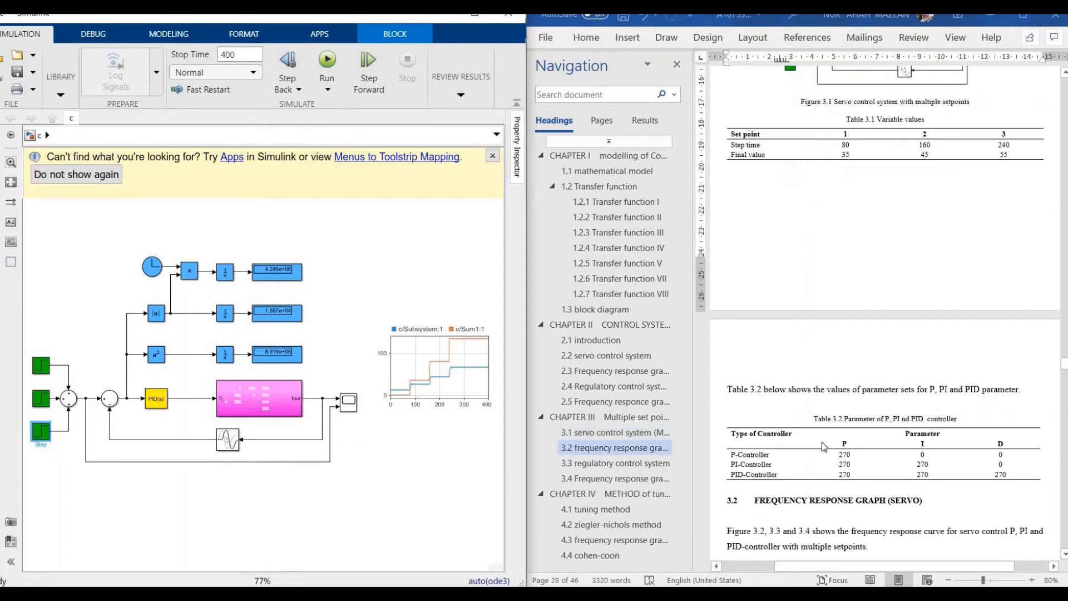
scroll(822, 442, "down", 2)
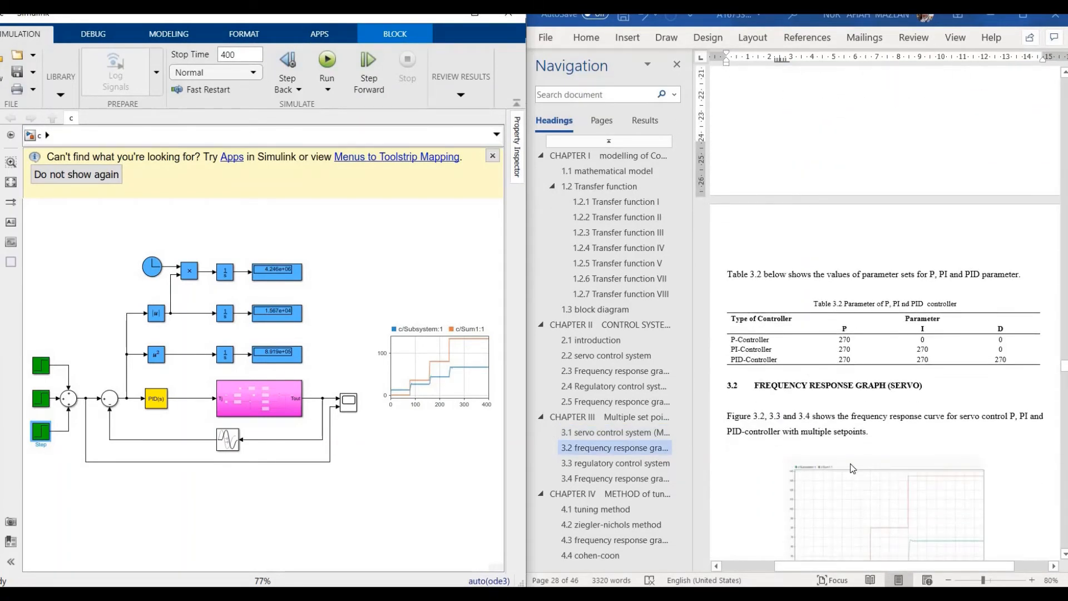
scroll(852, 467, "down", 2)
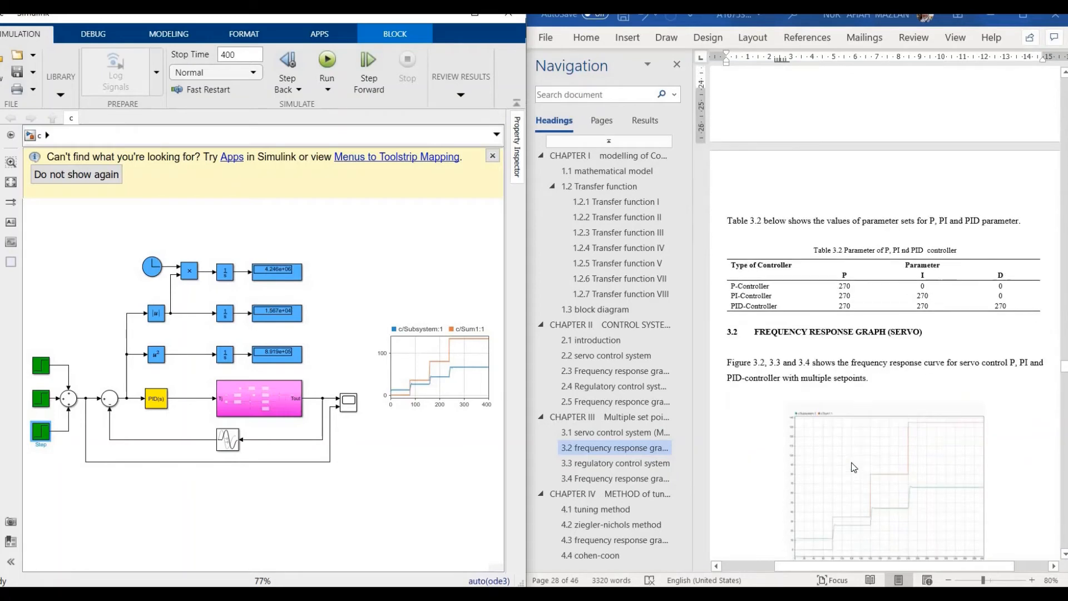
left_click(618, 463)
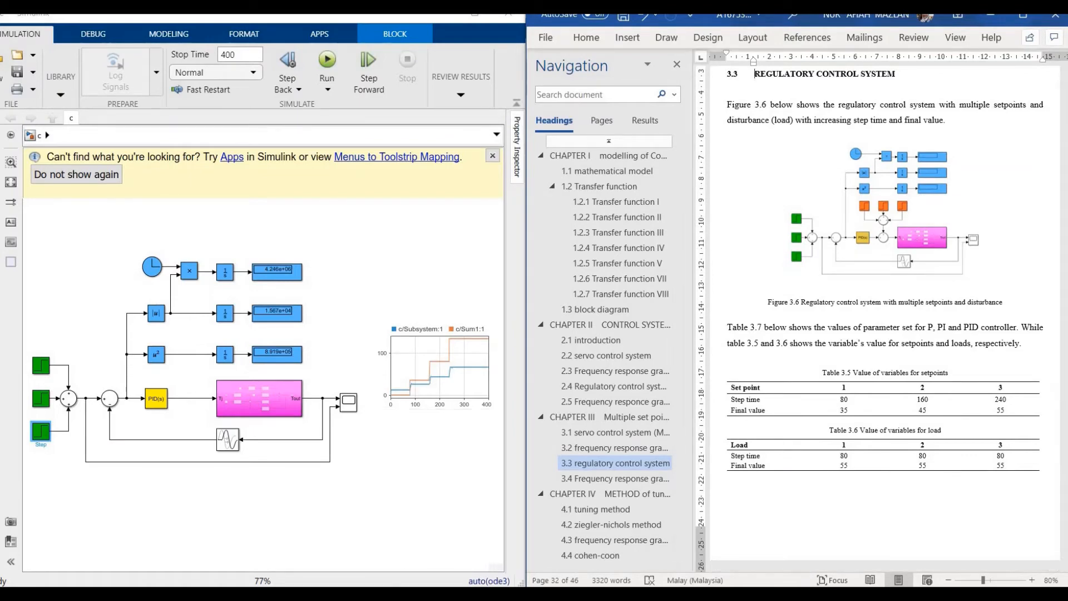
mouse_move(524, 595)
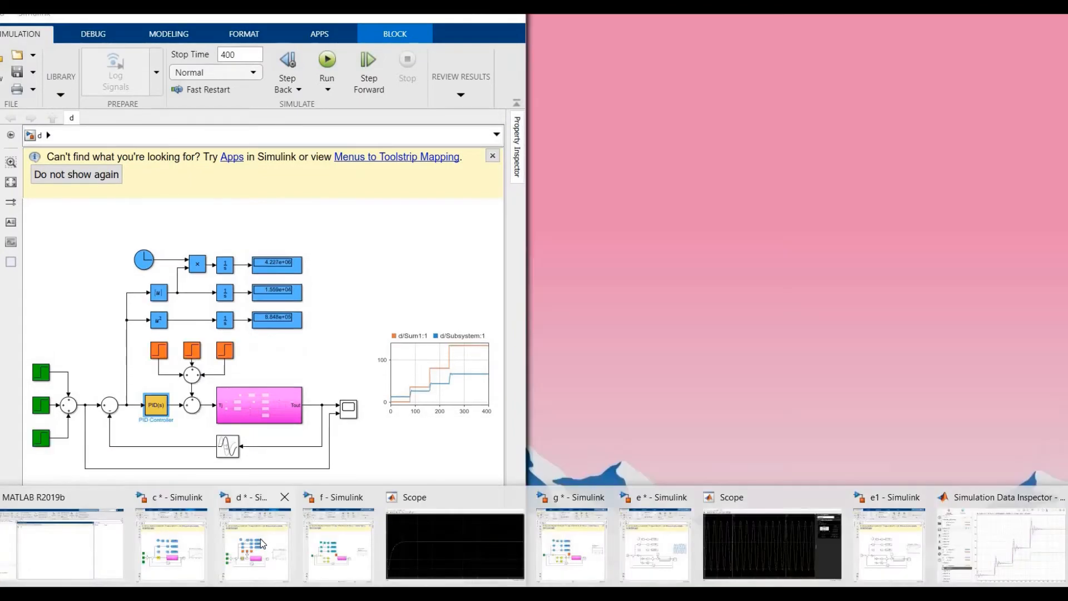
Step: Bring model d forward, then raise the Data Inspector showing three d/Subsystem responses over the d/Sum1 staircase
left_click(261, 540)
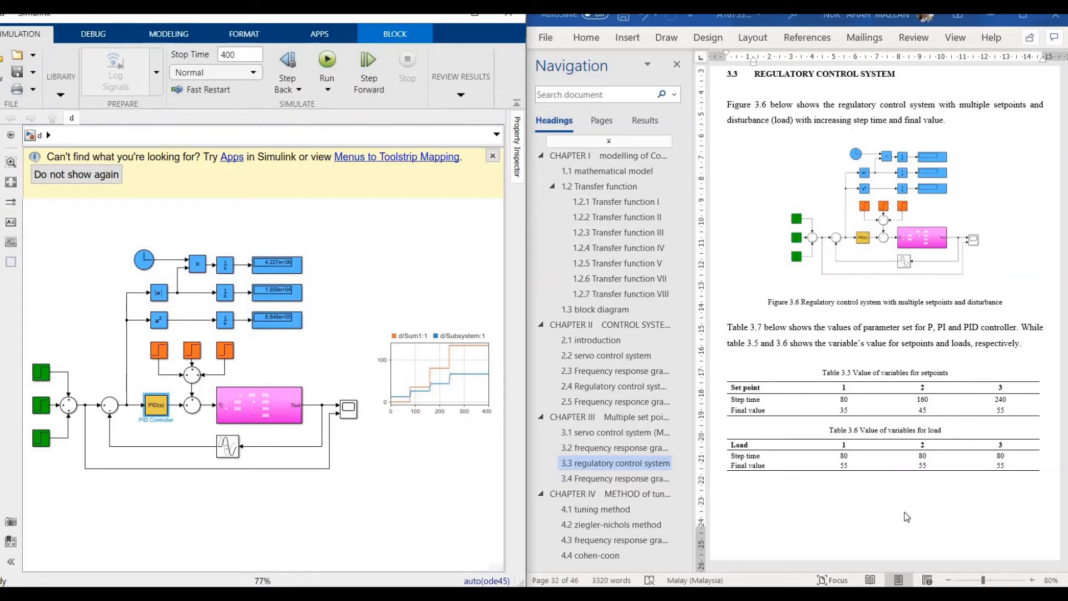
left_click(260, 593)
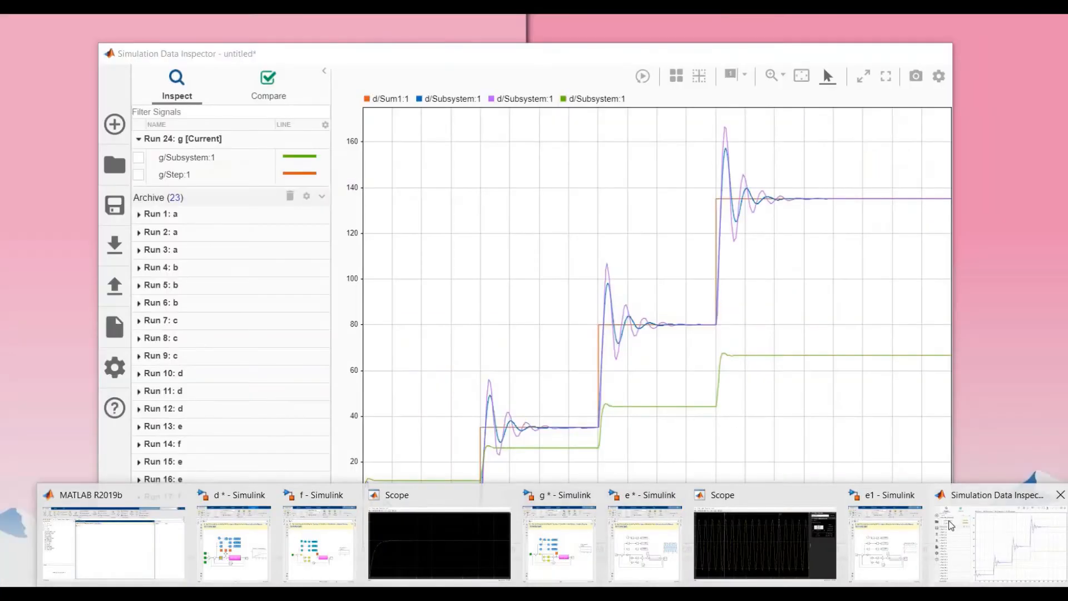
left_click(951, 526)
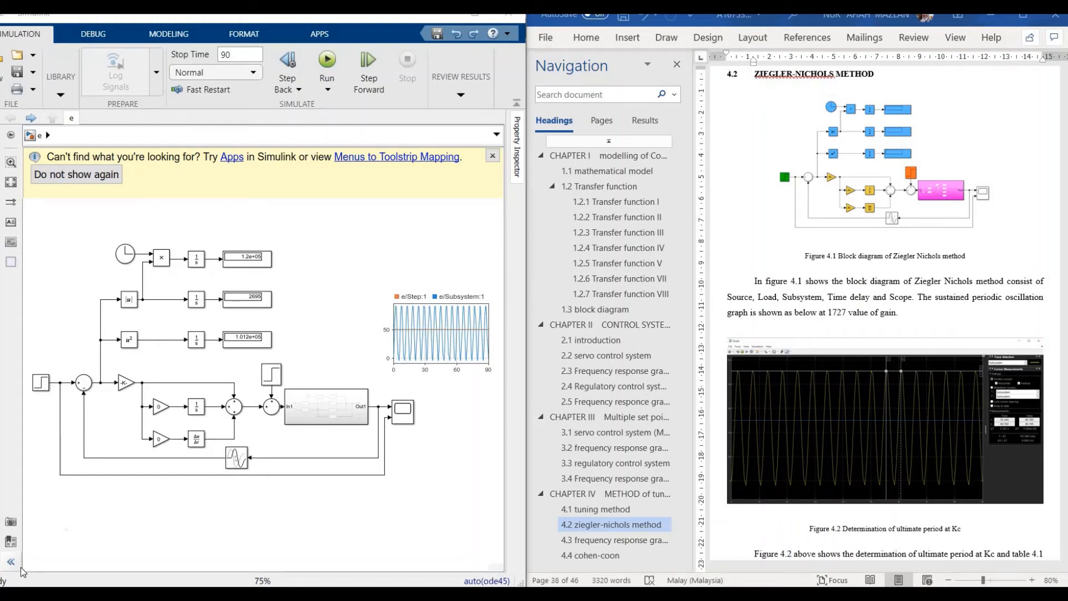
Step: Check model e's Gain block value of 1727
left_click(125, 385)
double_click(126, 385)
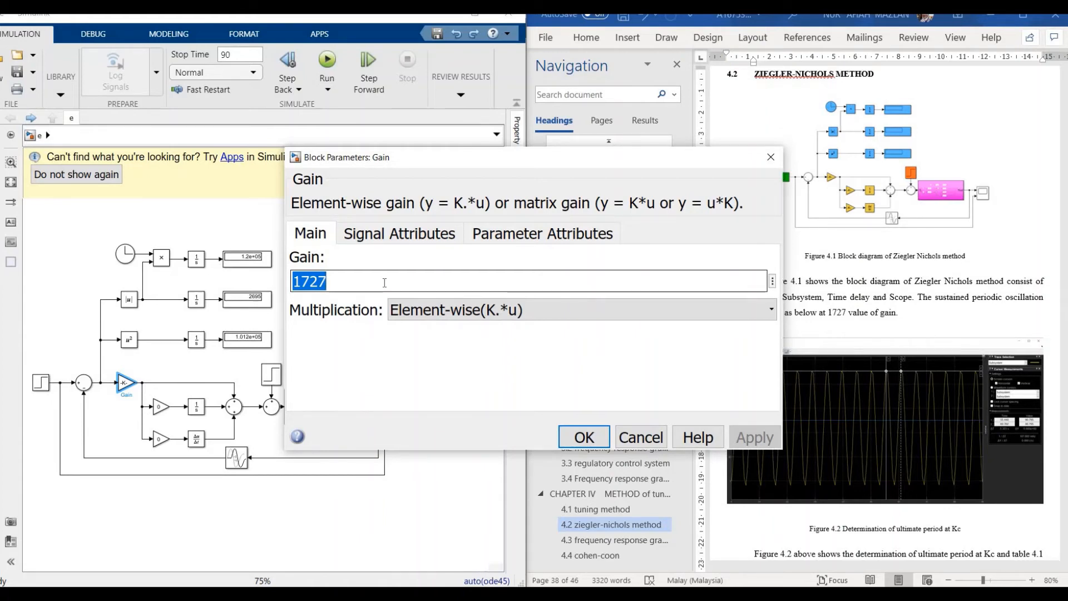
left_click(584, 437)
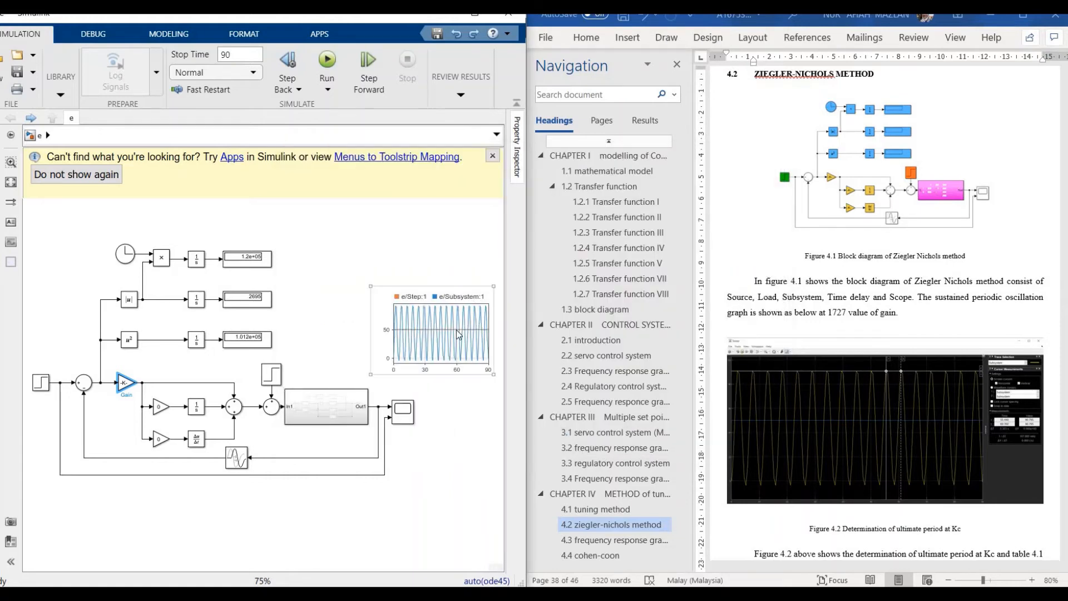
Step: View the sustained oscillation in model e's Scope, then switch to model e1's damped response
left_click(405, 417)
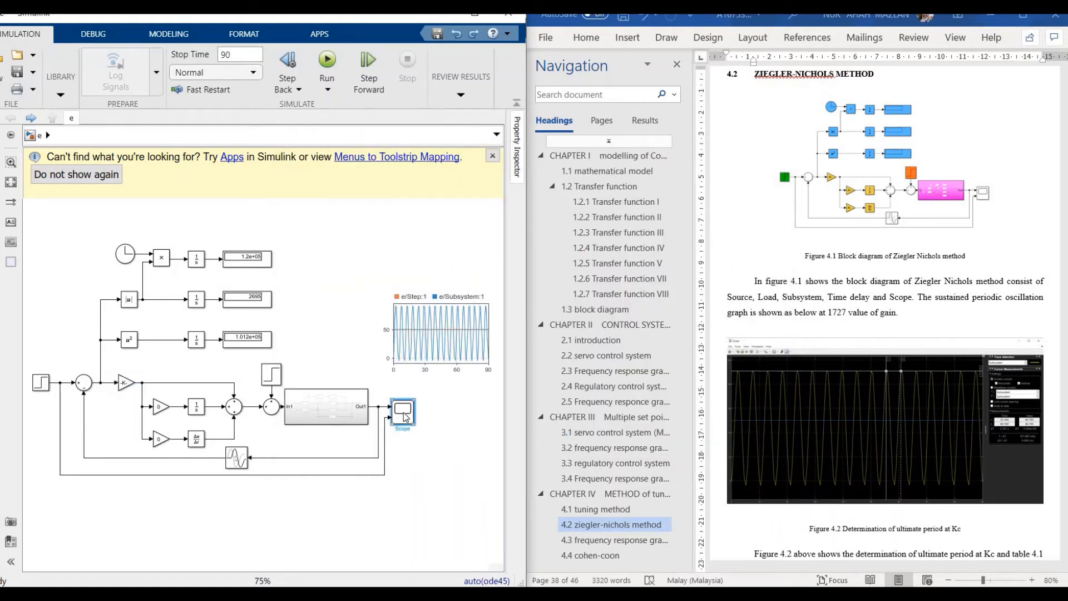
double_click(405, 418)
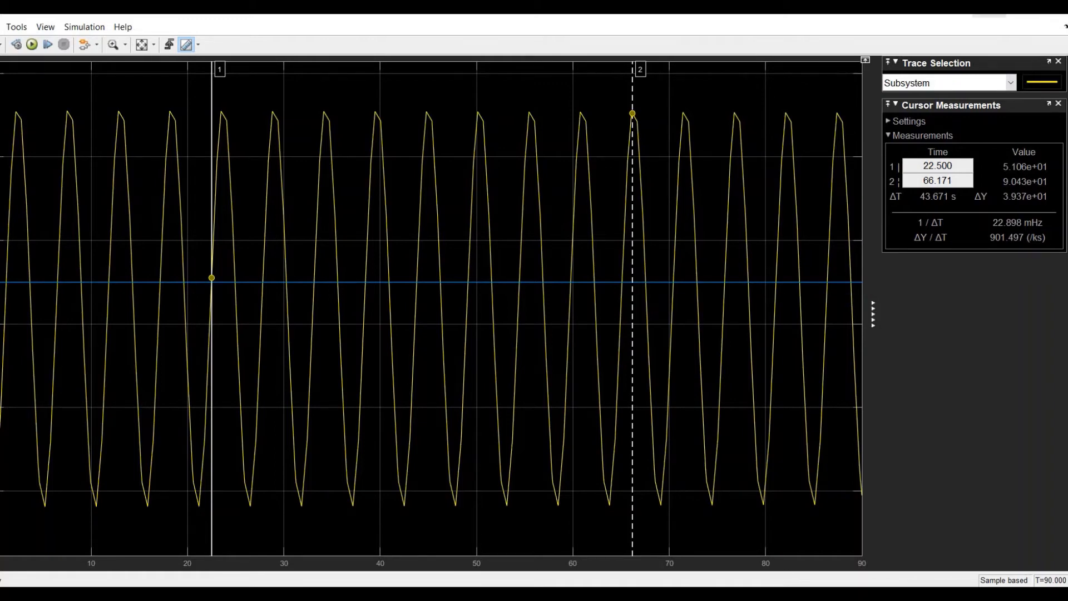
left_click(989, 15)
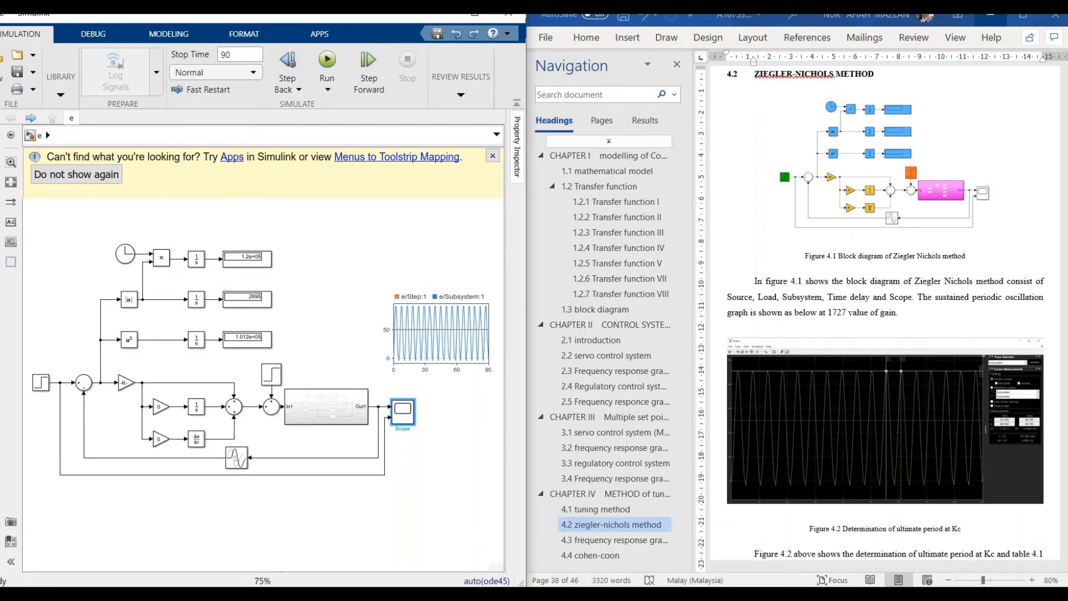
mouse_move(560, 597)
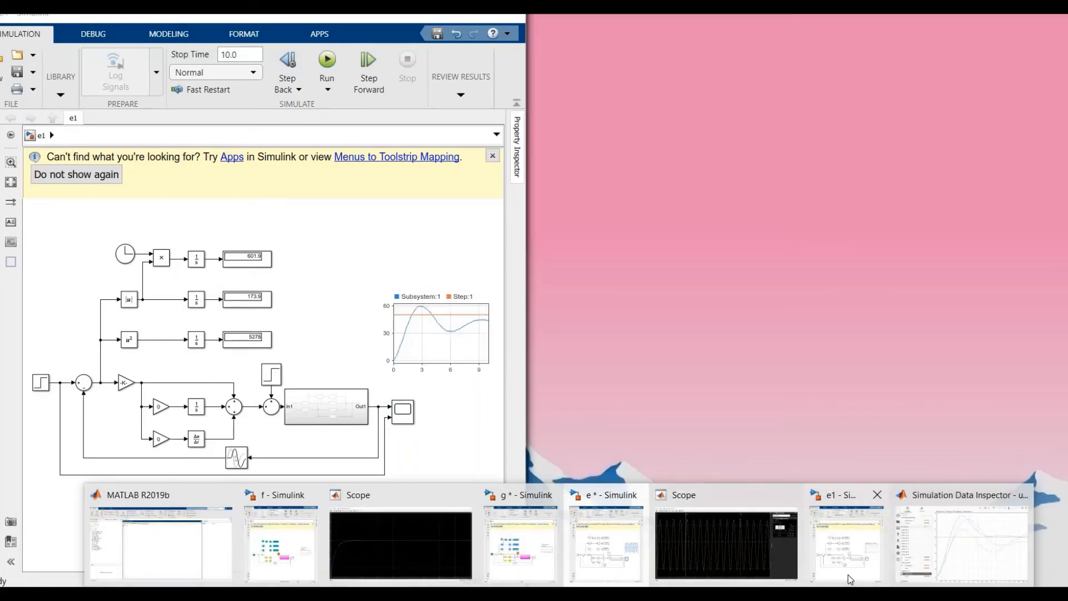
left_click(850, 556)
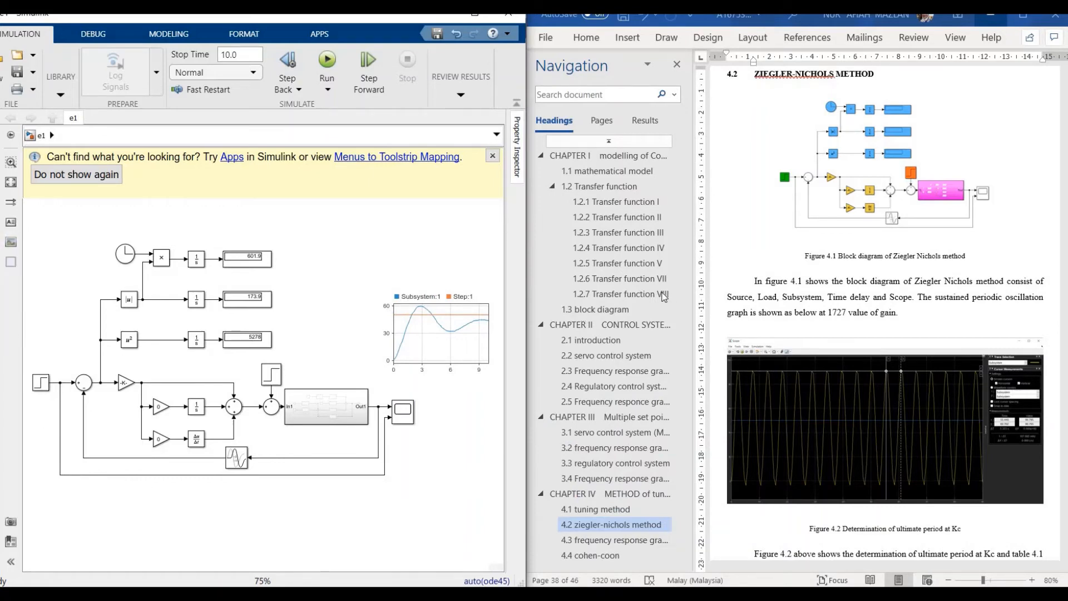
Step: Scroll to Table 4.1's Z-N values and select the Kp, Ki (0) and Kd (0) gain blocks
scroll(771, 219, "down", 10)
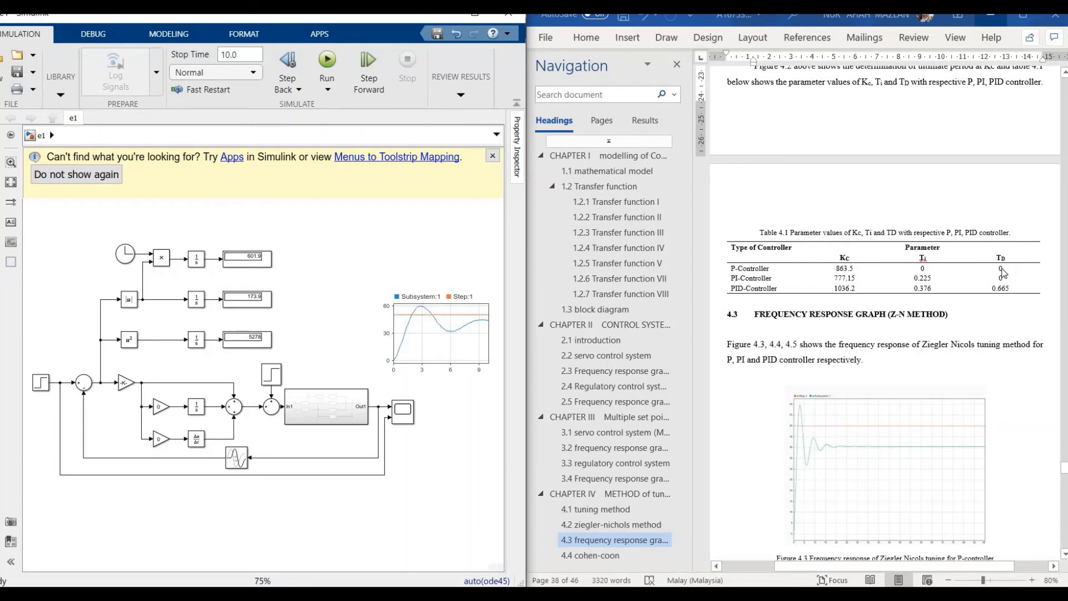
scroll(1001, 271, "down", 2)
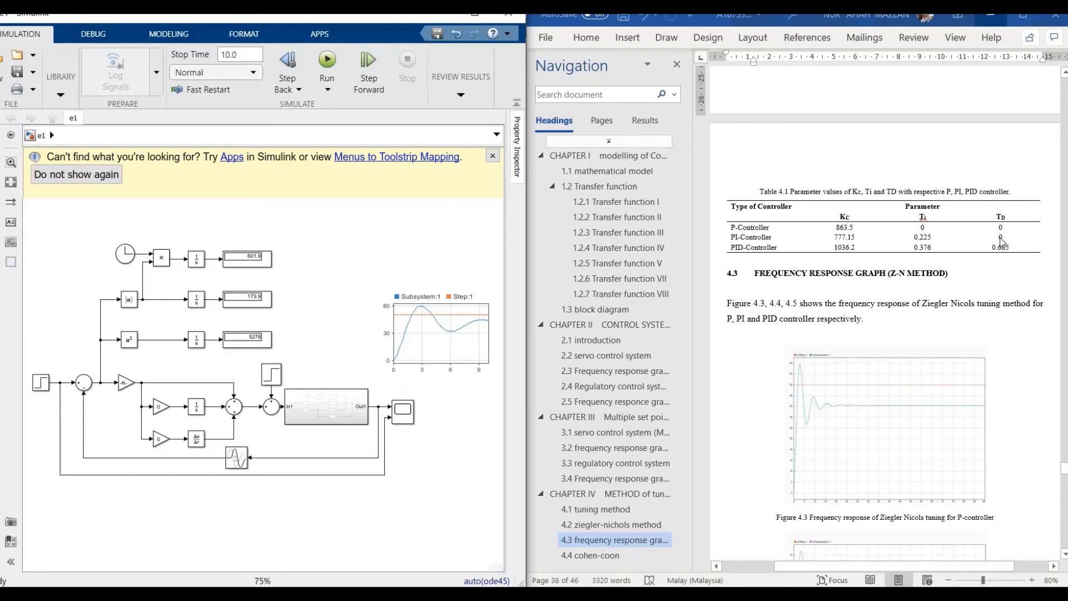
left_click(125, 386)
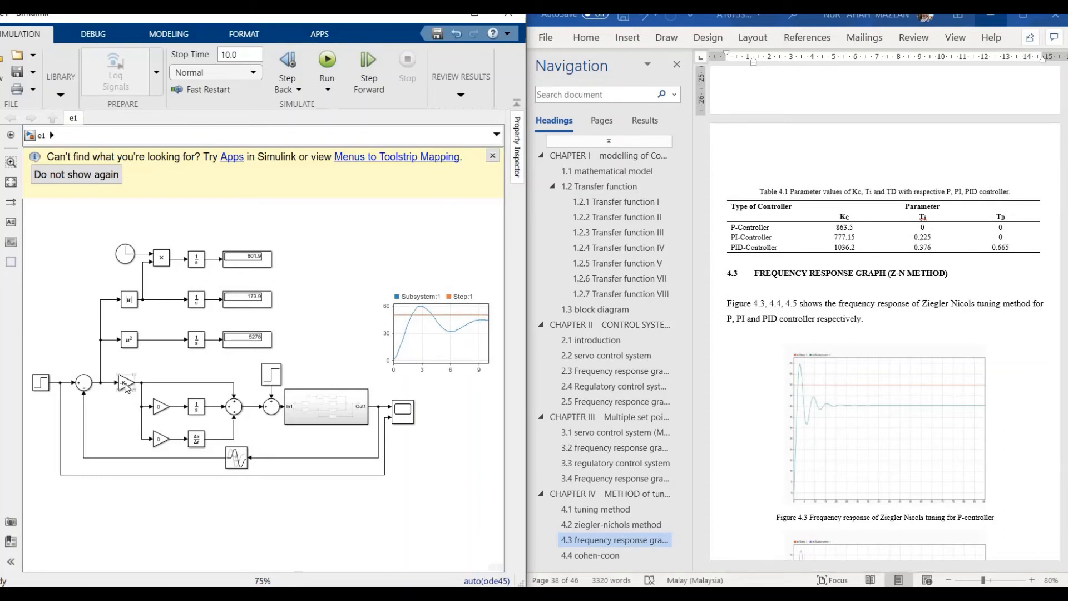
left_click(164, 410)
left_click(162, 438)
Step: Scroll the report down to section 4.3 and Figure 4.3's P-controller response
scroll(888, 241, "down", 1)
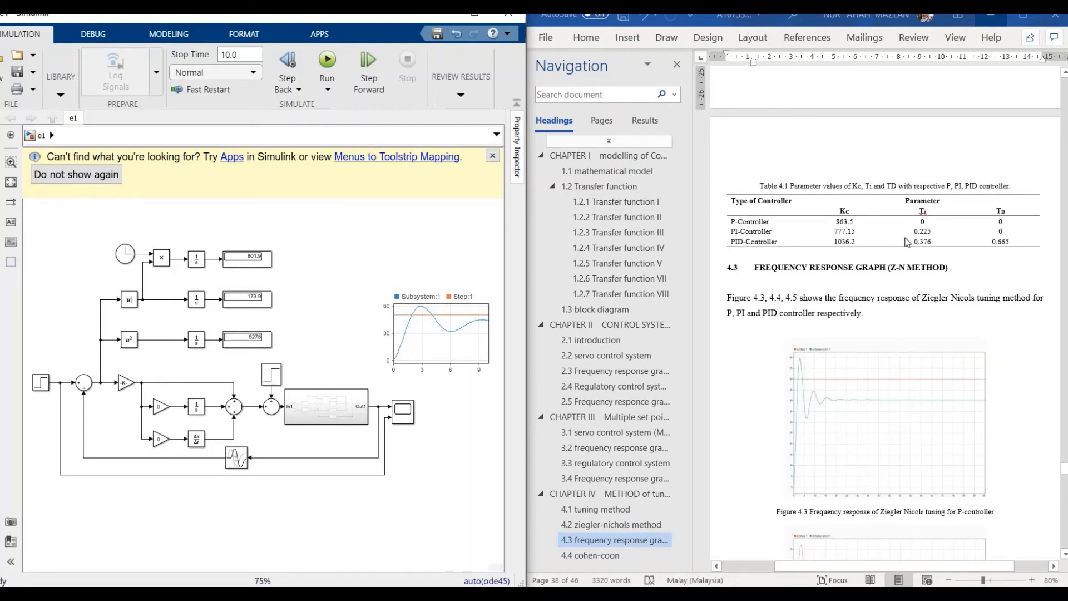
scroll(906, 242, "down", 2)
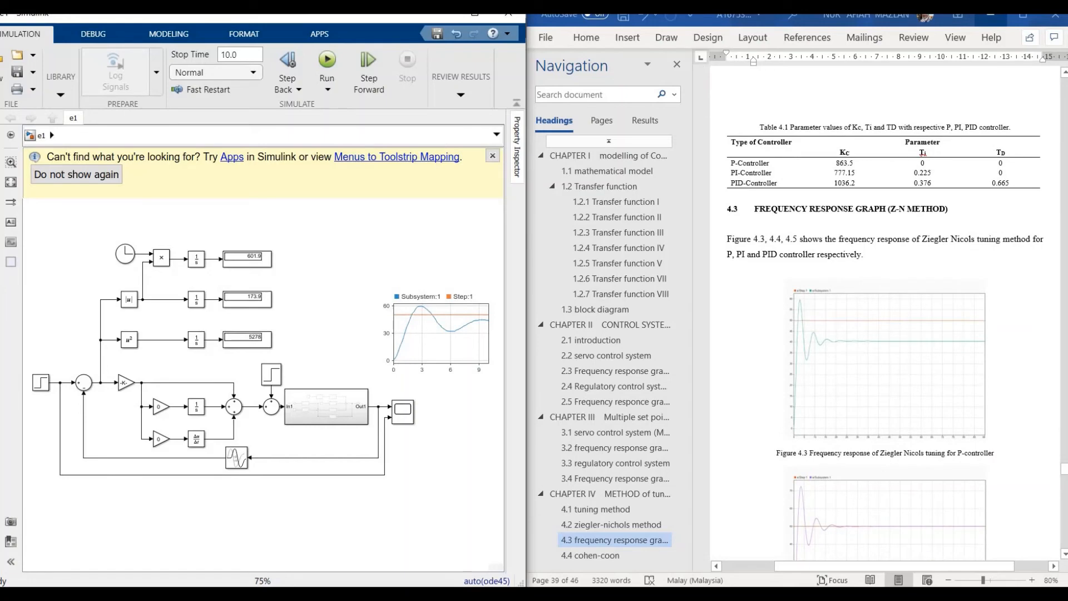
mouse_move(559, 593)
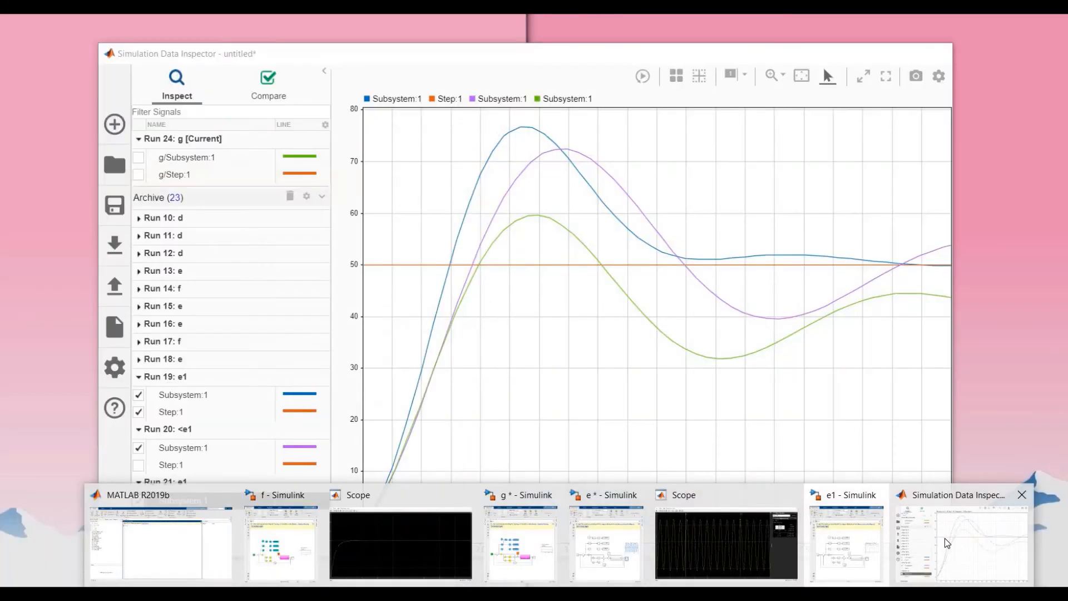
Step: Review runs 19–21 e1 responses against the 50-level step in the Data Inspector, then minimize it
left_click(948, 543)
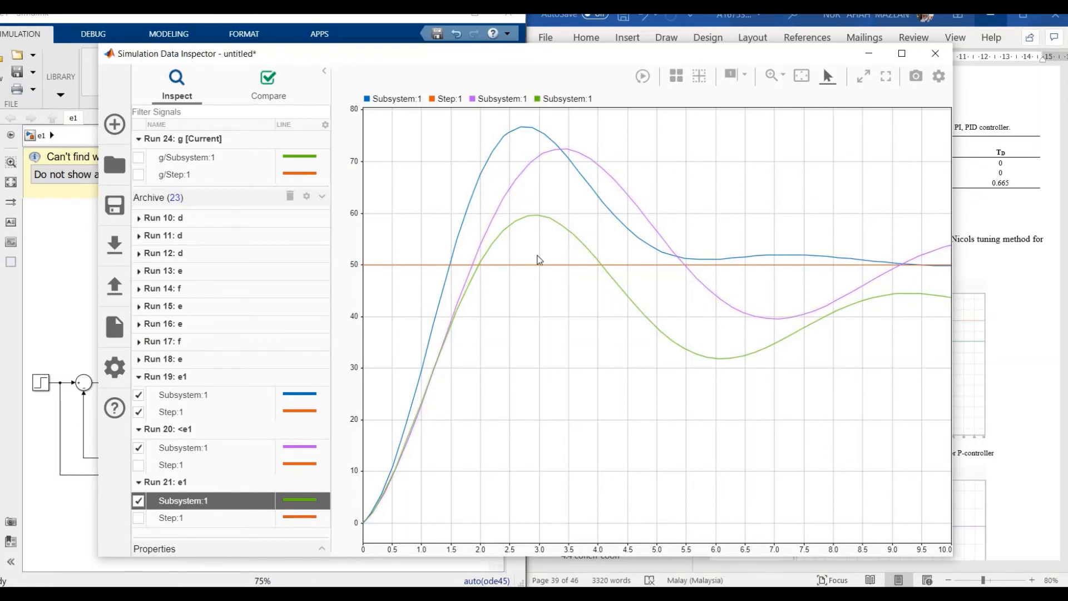
left_click(870, 54)
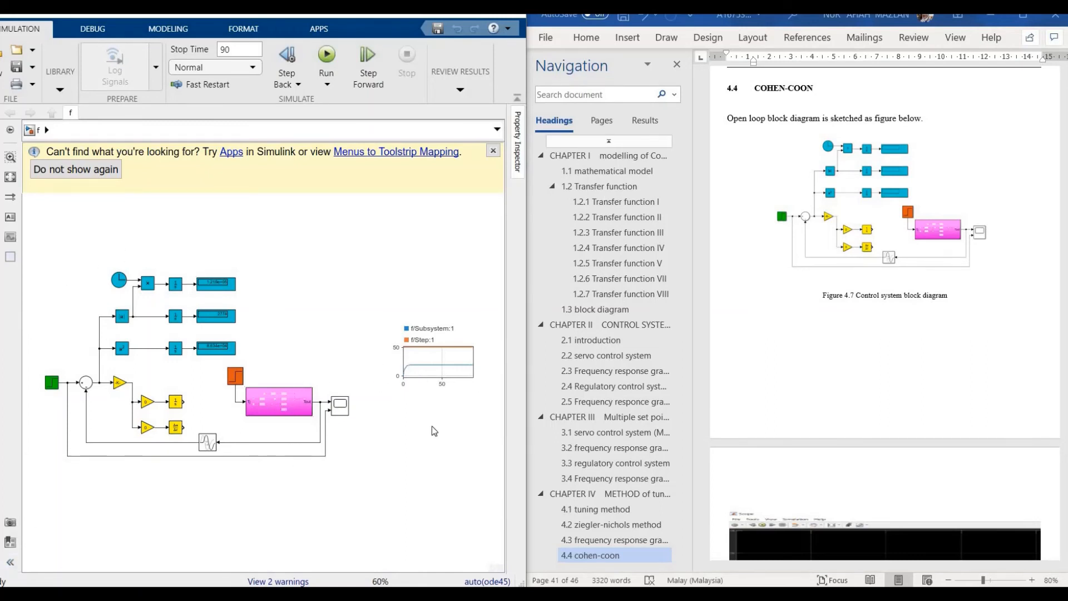
Step: Open model f's Scope, view the tangent-line sketch in Paint, then minimize Paint and scroll the report
double_click(341, 406)
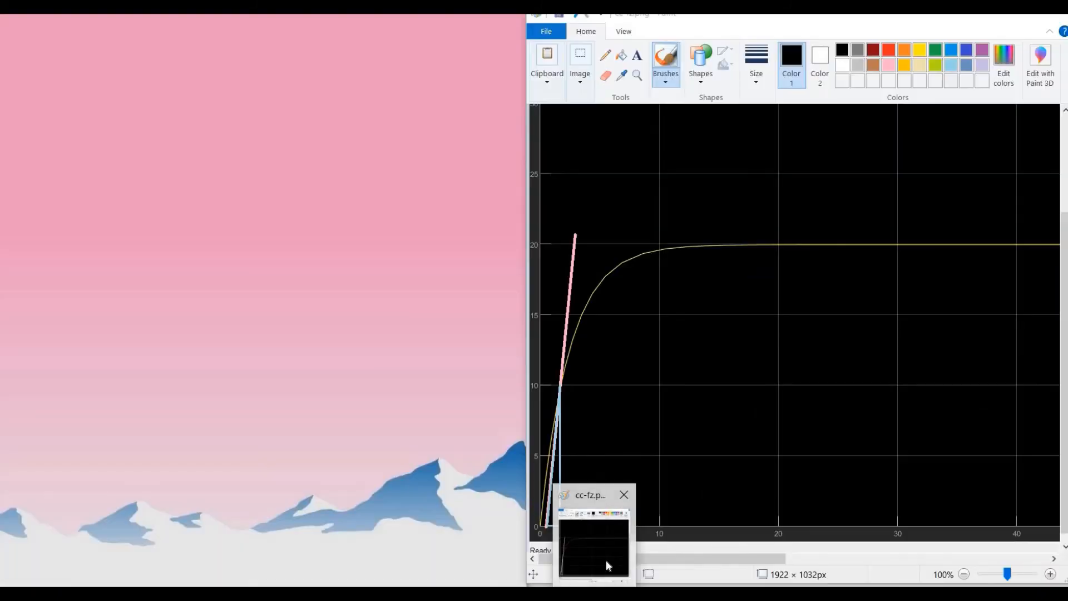
left_click(606, 560)
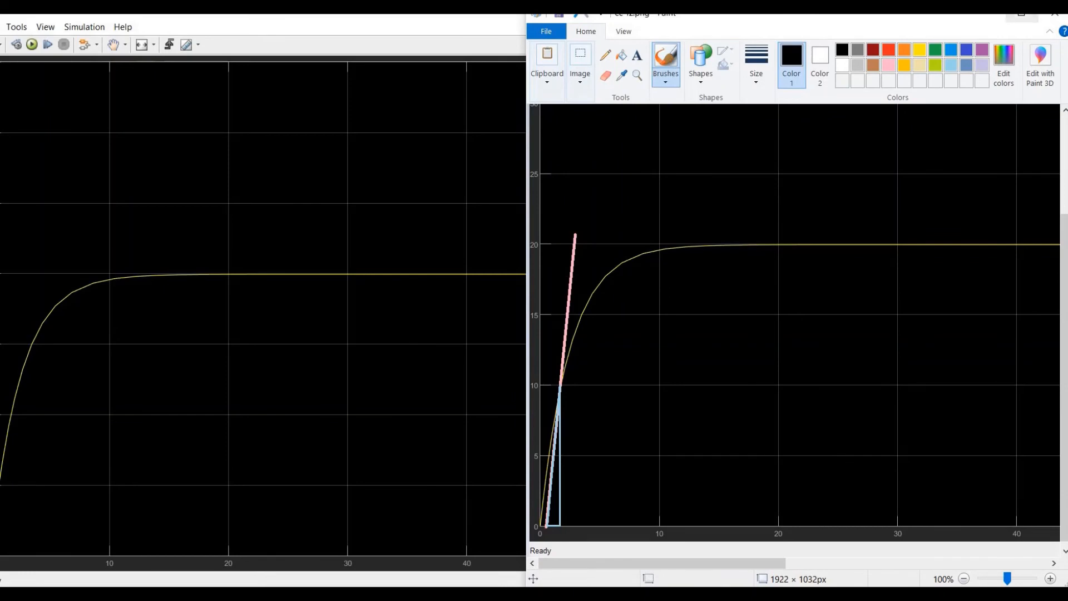
left_click(988, 17)
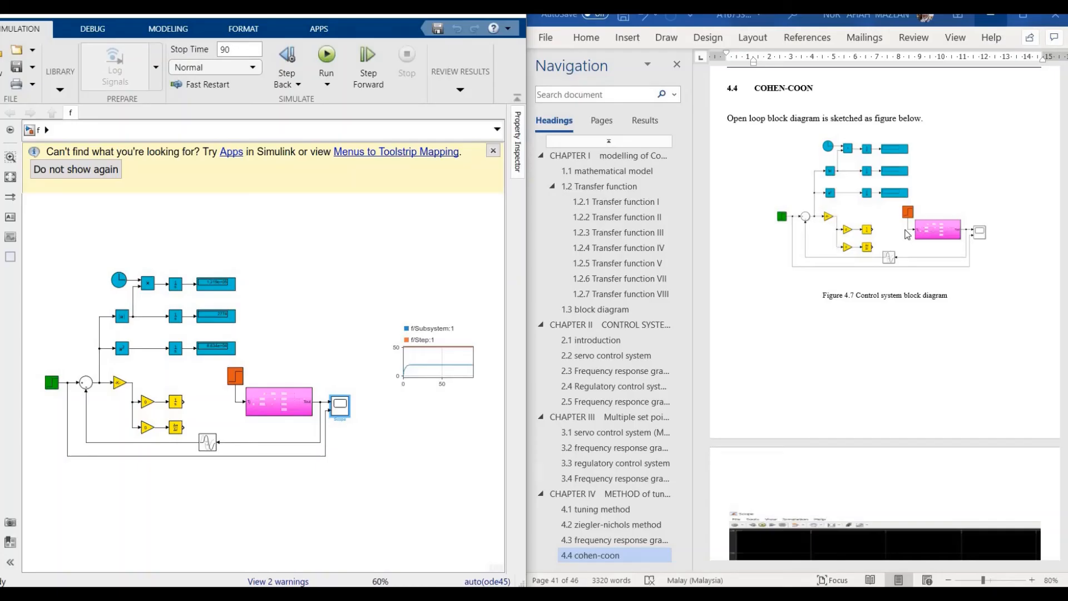
scroll(907, 233, "down", 15)
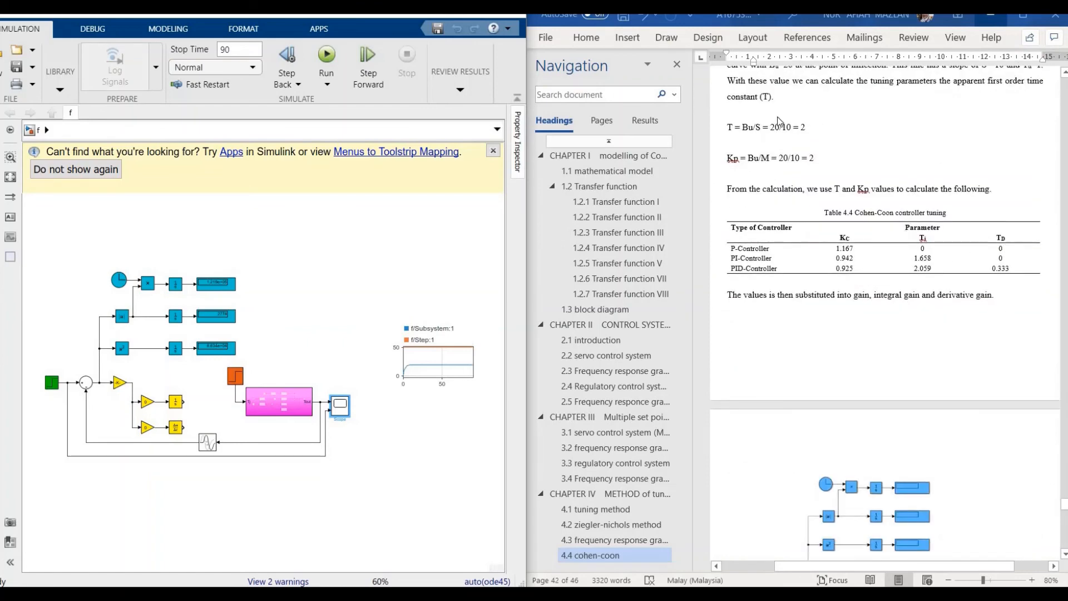
Step: Review Table 4.4's Cohen-Coon tunings and bring the g Simulink model window forward
scroll(806, 161, "up", 3)
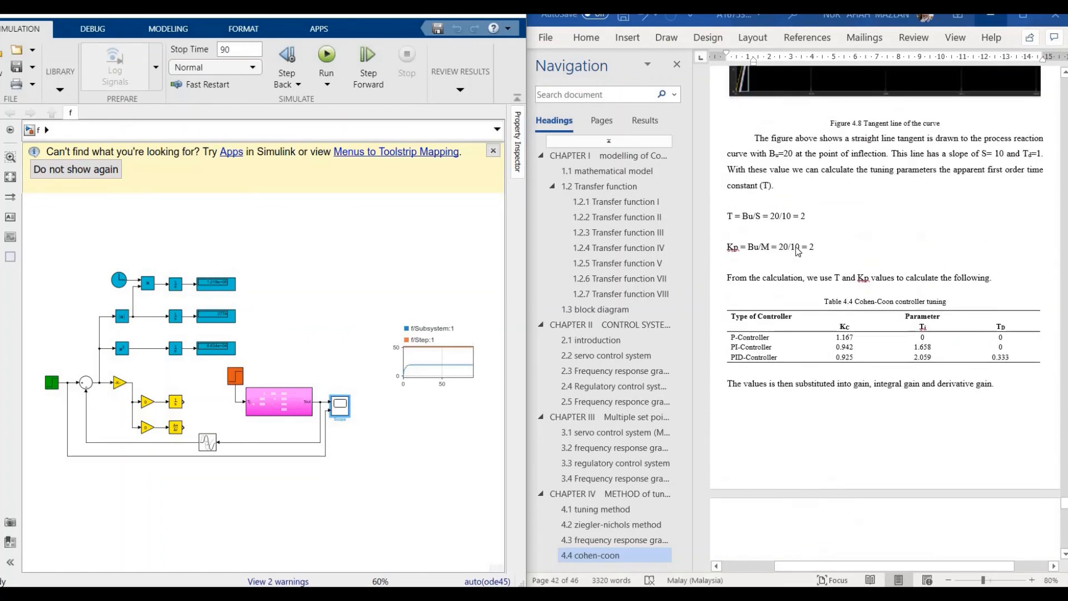
scroll(798, 252, "down", 8)
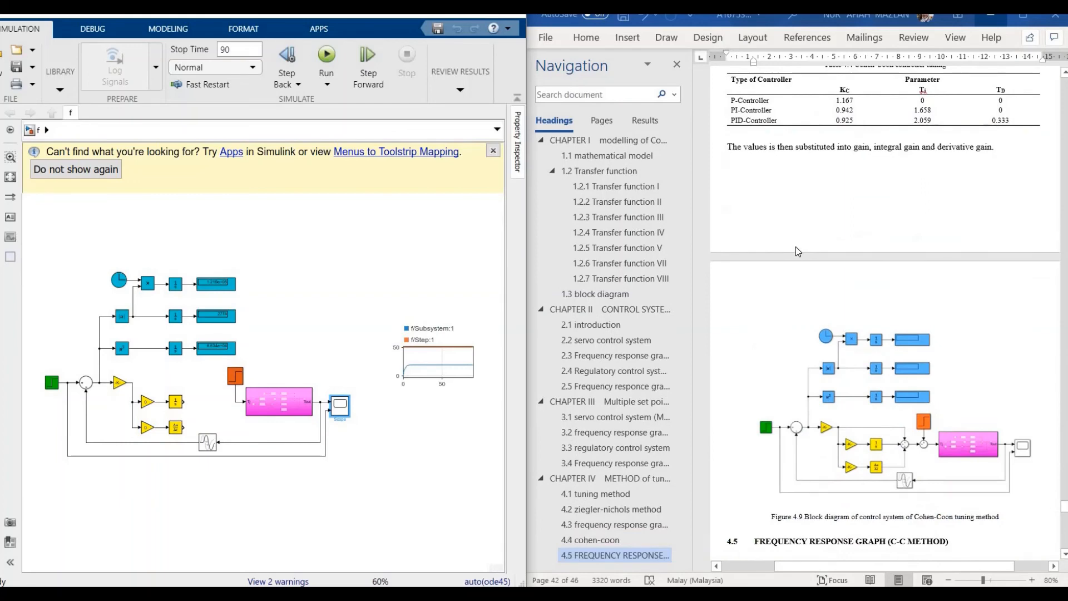
scroll(799, 252, "down", 3)
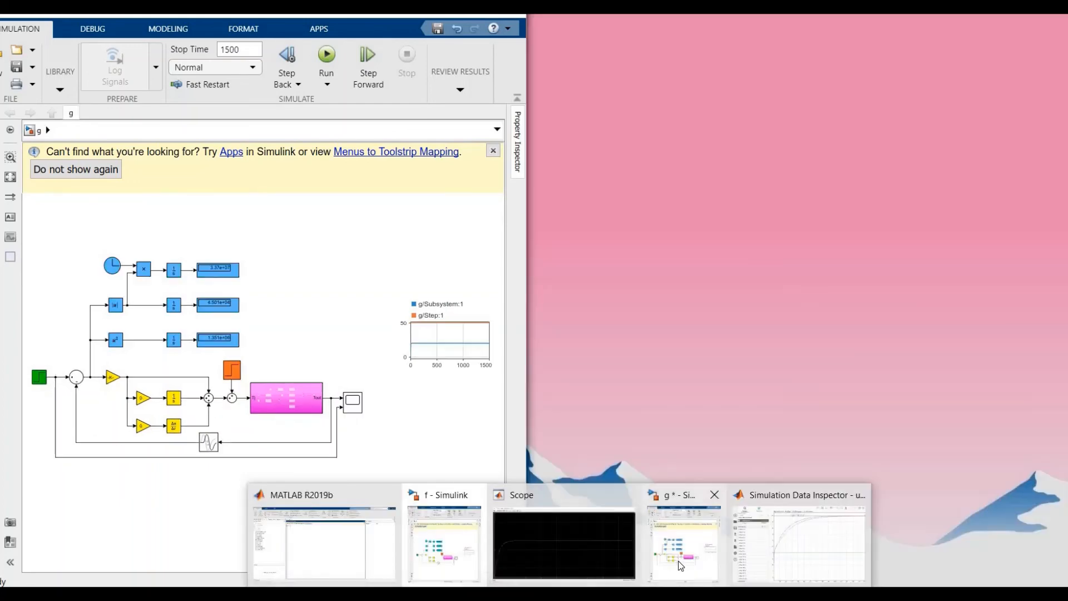
left_click(648, 542)
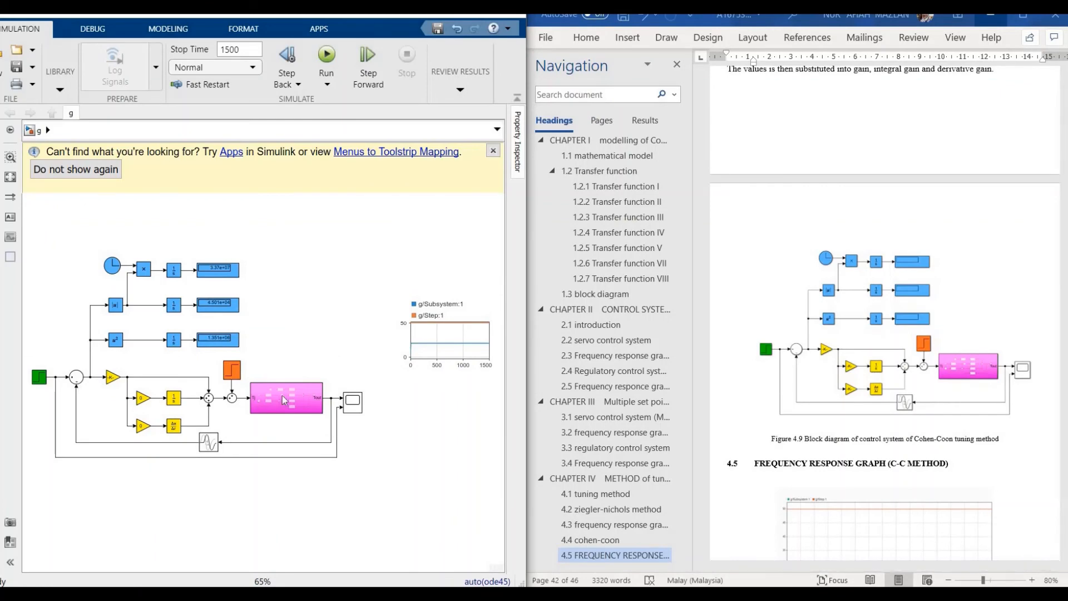
Step: Scroll the report down to section 4.5 and Figure 4.10's Cohen-Coon P-controller response
scroll(846, 251, "up", 9)
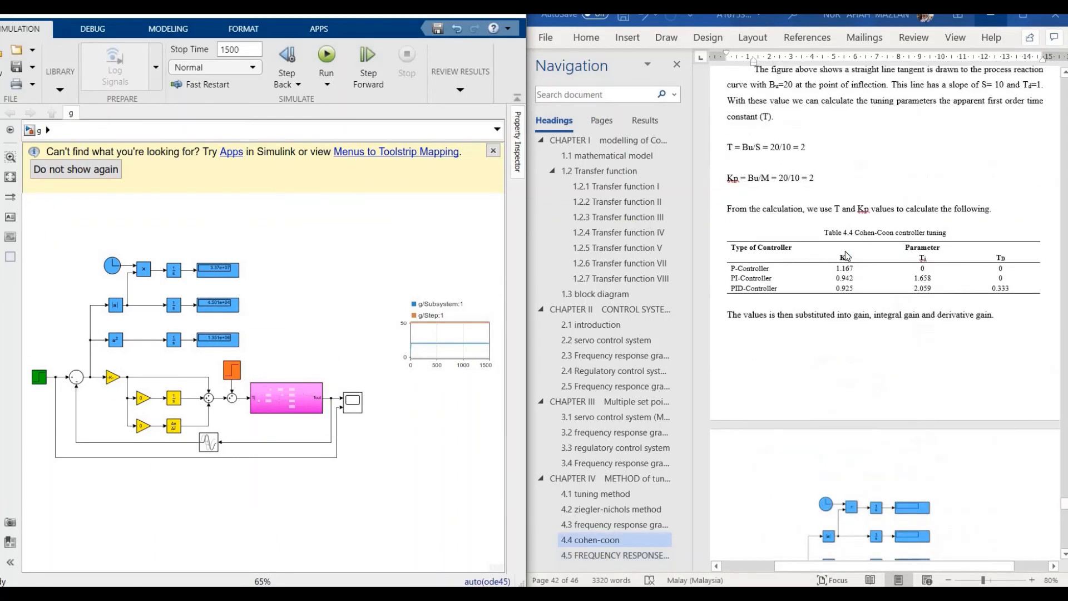
scroll(846, 251, "down", 1)
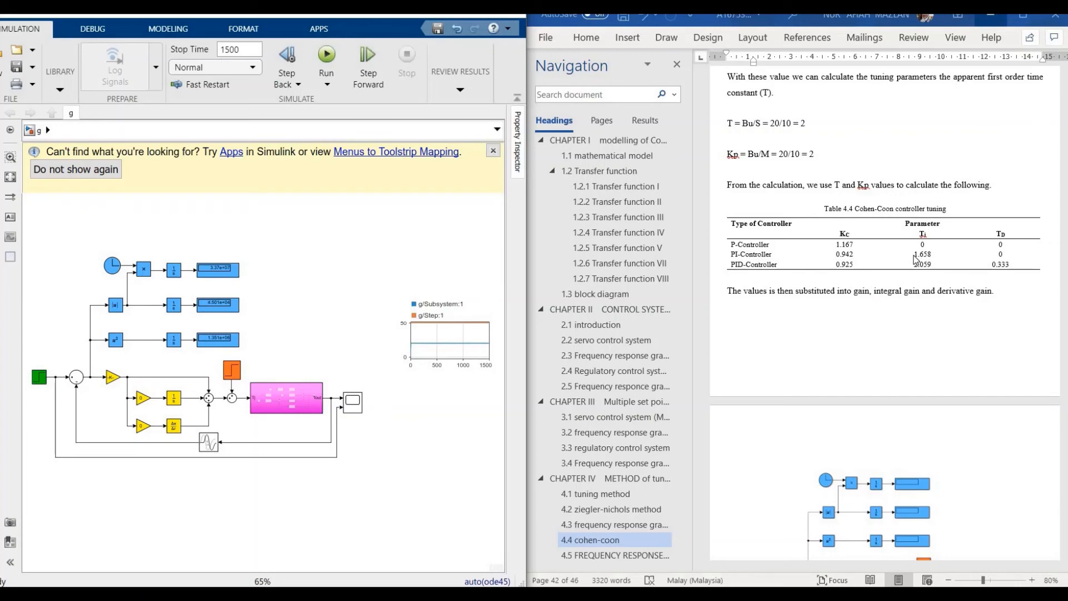
scroll(915, 259, "down", 10)
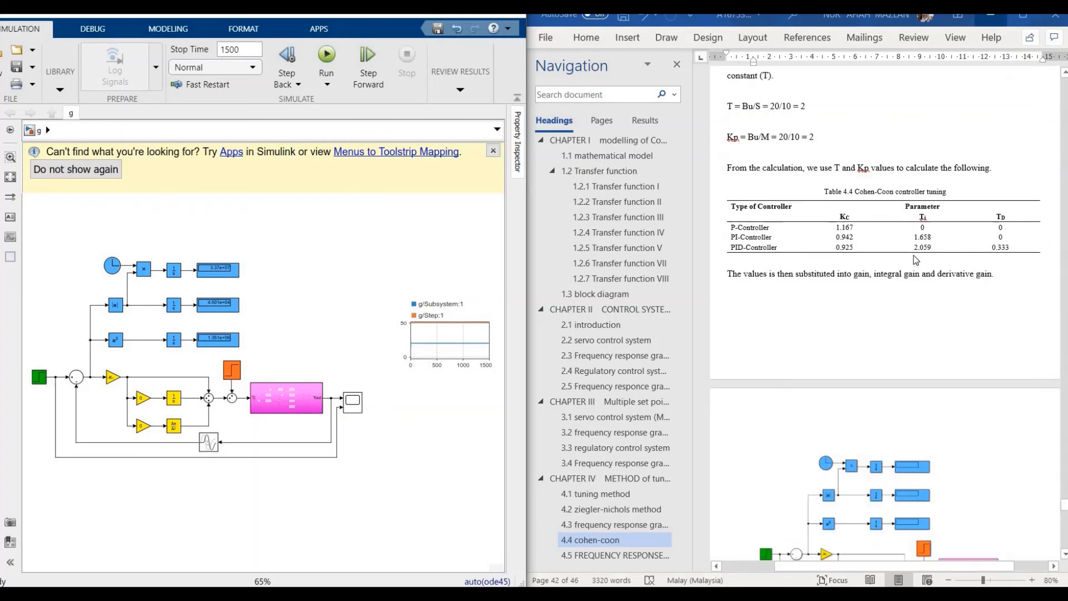
scroll(914, 256, "down", 2)
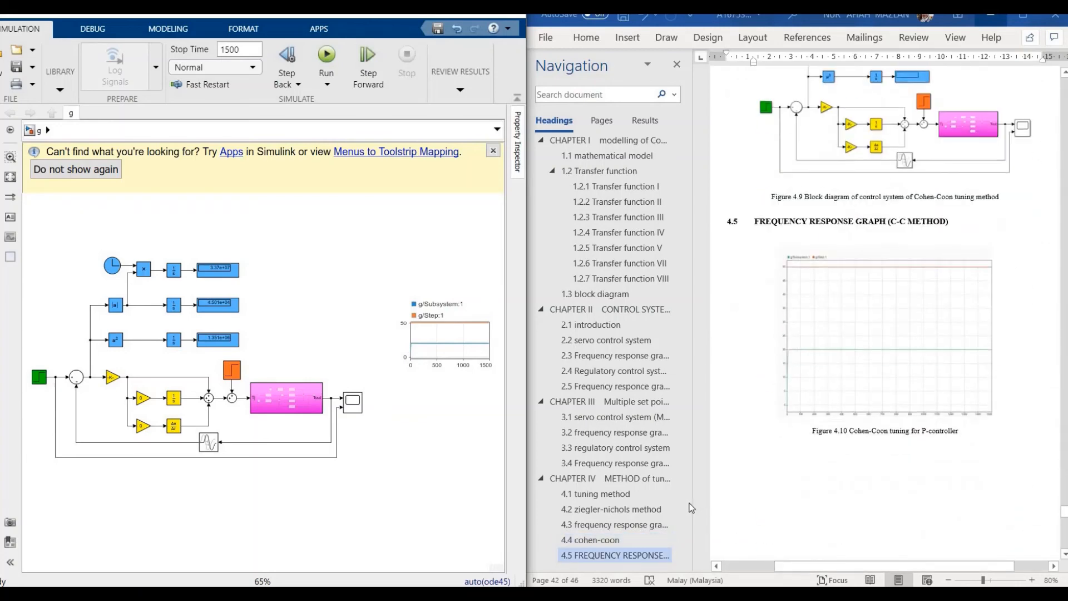
scroll(820, 378, "down", 6)
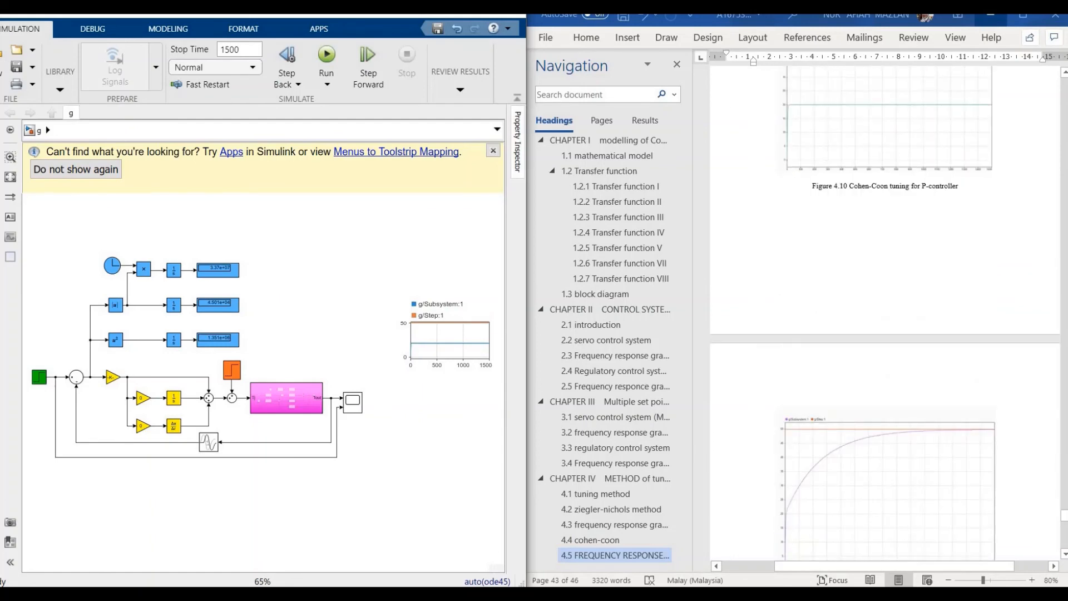
Step: Compare model g's run 24 Cohen-Coon traces in the Data Inspector, minimize it, and scroll to Figure 4.13
mouse_move(563, 593)
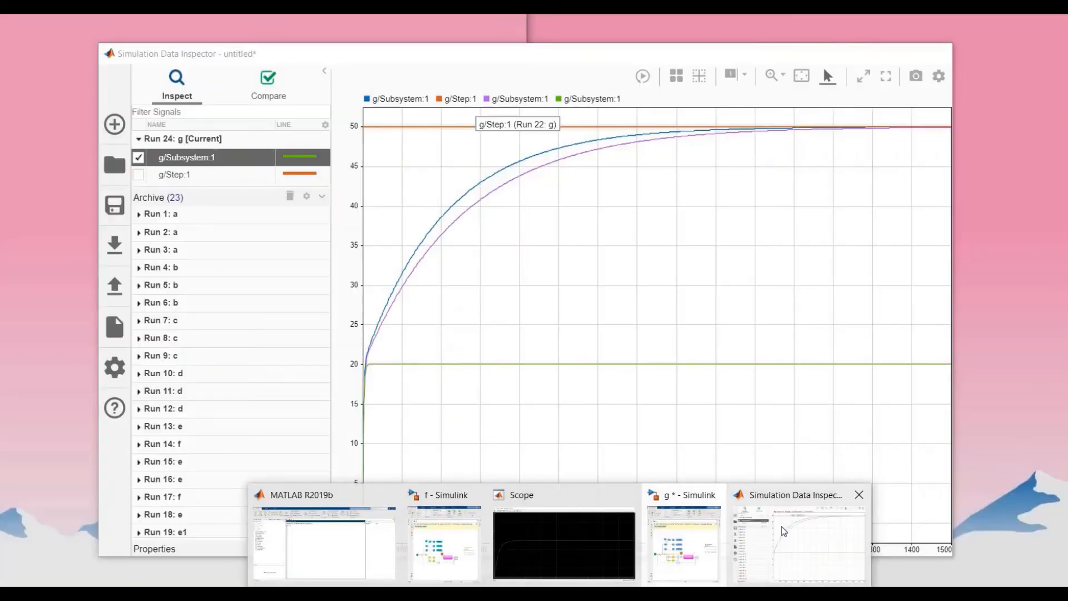
left_click(782, 530)
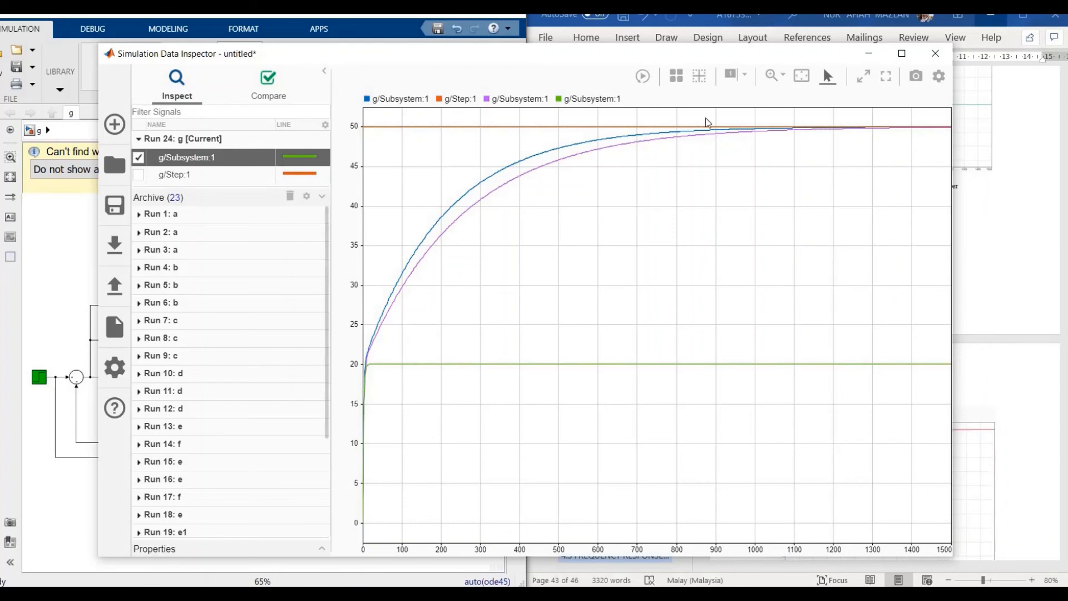
left_click(868, 58)
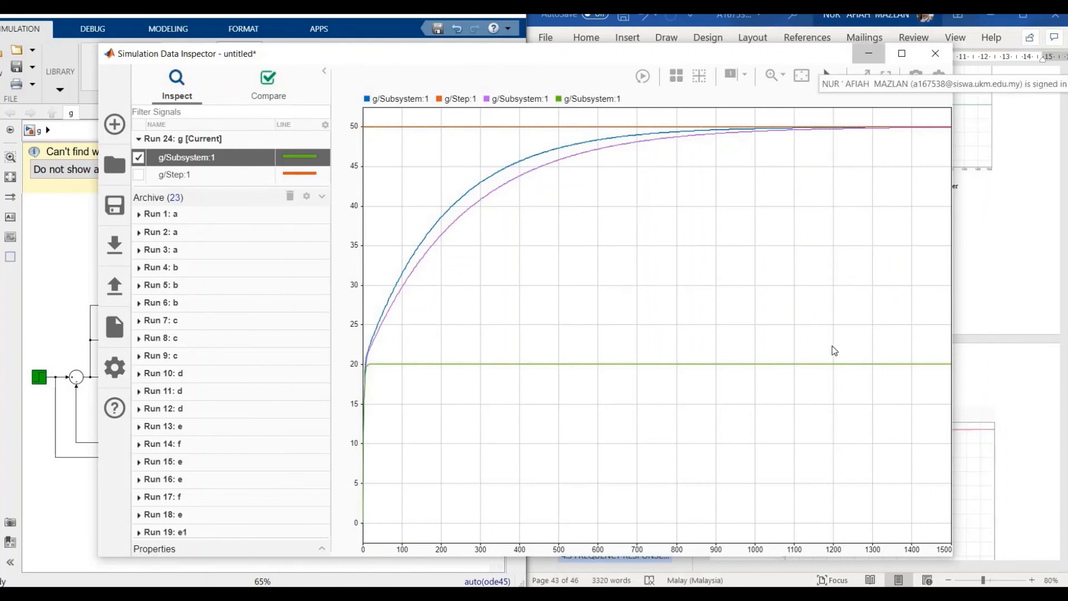
scroll(834, 350, "down", 15)
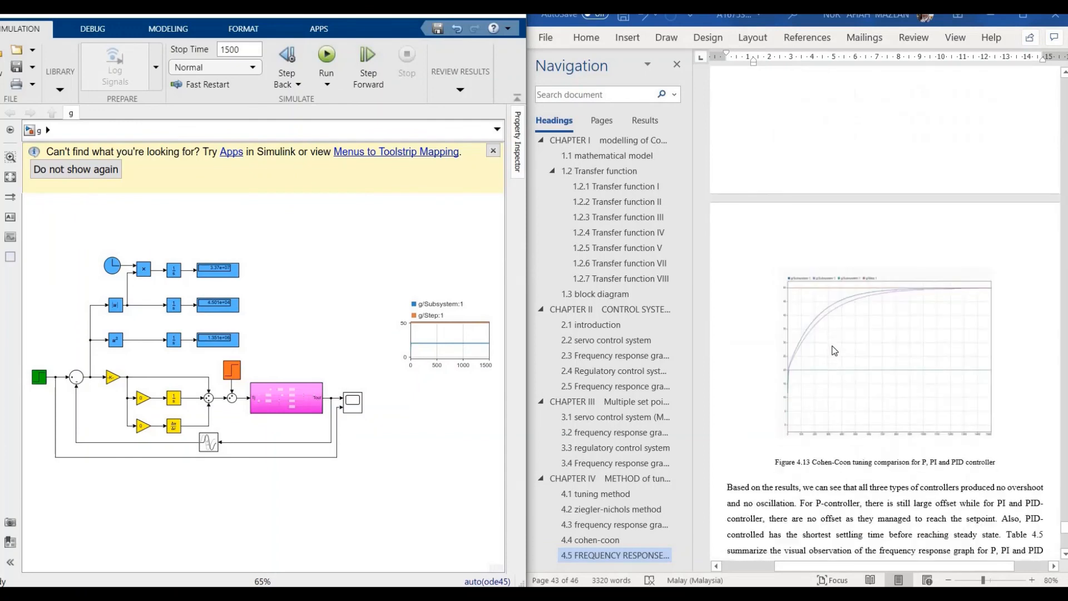
Step: Scroll past Table 4.5's observations and Table 4.6's ITAE, IAE and ISE errors to section 4.6
scroll(835, 351, "down", 3)
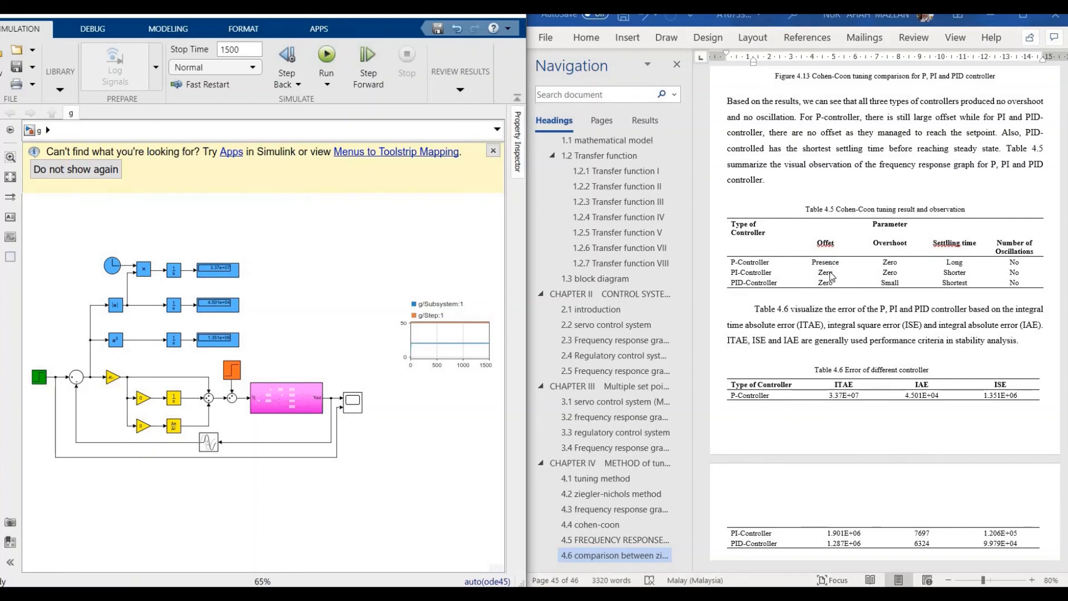
scroll(830, 277, "down", 5)
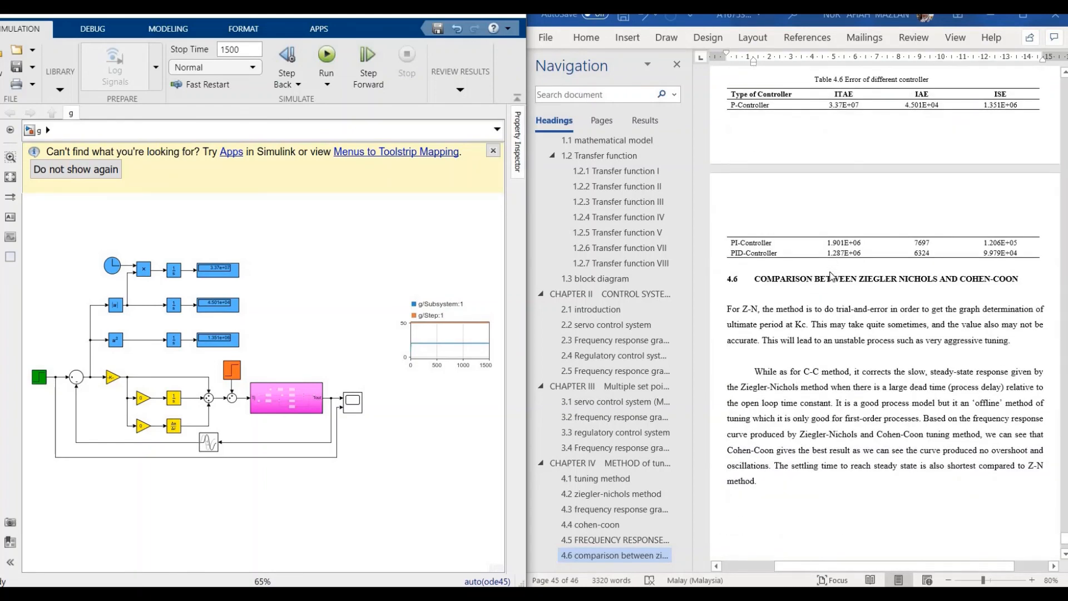